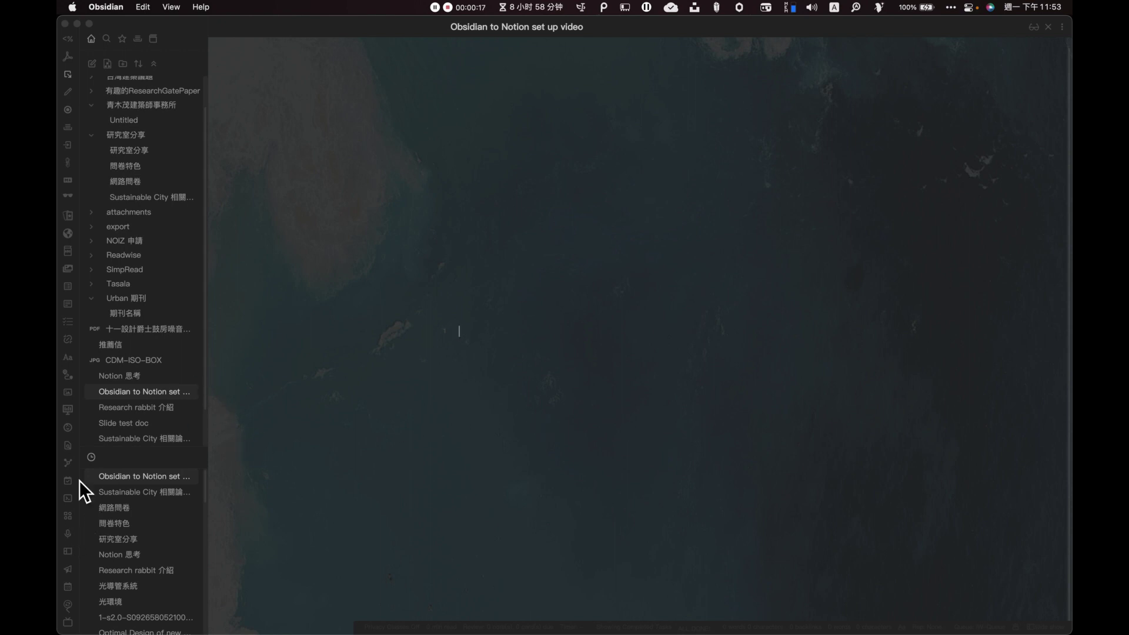
- Bring the Obsidian window for the 'Obsidian to Notion set up video' vault into focus
{"action": "left_click", "coordinate": [107, 7]}
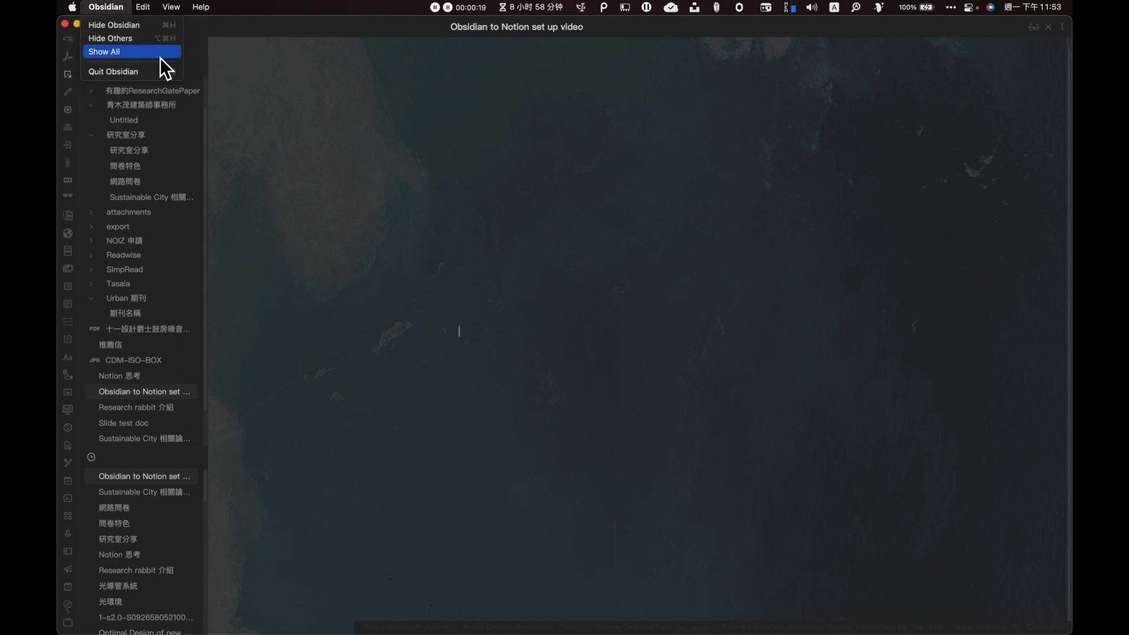
{"action": "left_click", "coordinate": [438, 252]}
- Filter installed community plugins for 'brat' and open the Obsidian42 – BRAT options
{"action": "key", "text": "super+comma"}
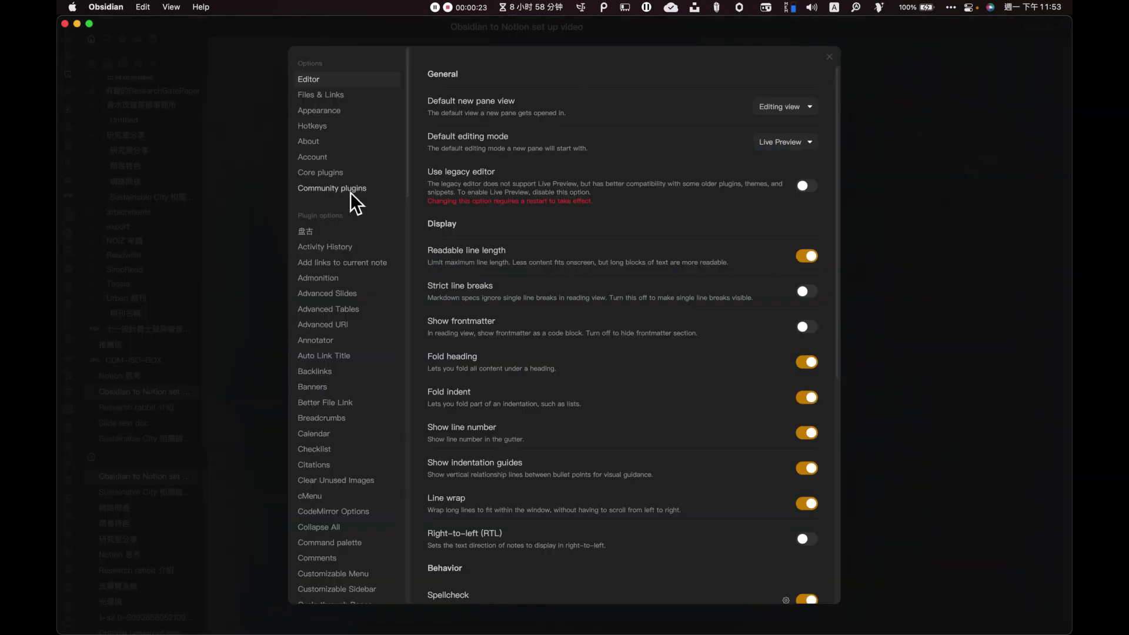
{"action": "left_click", "coordinate": [332, 188]}
{"action": "left_click", "coordinate": [737, 218]}
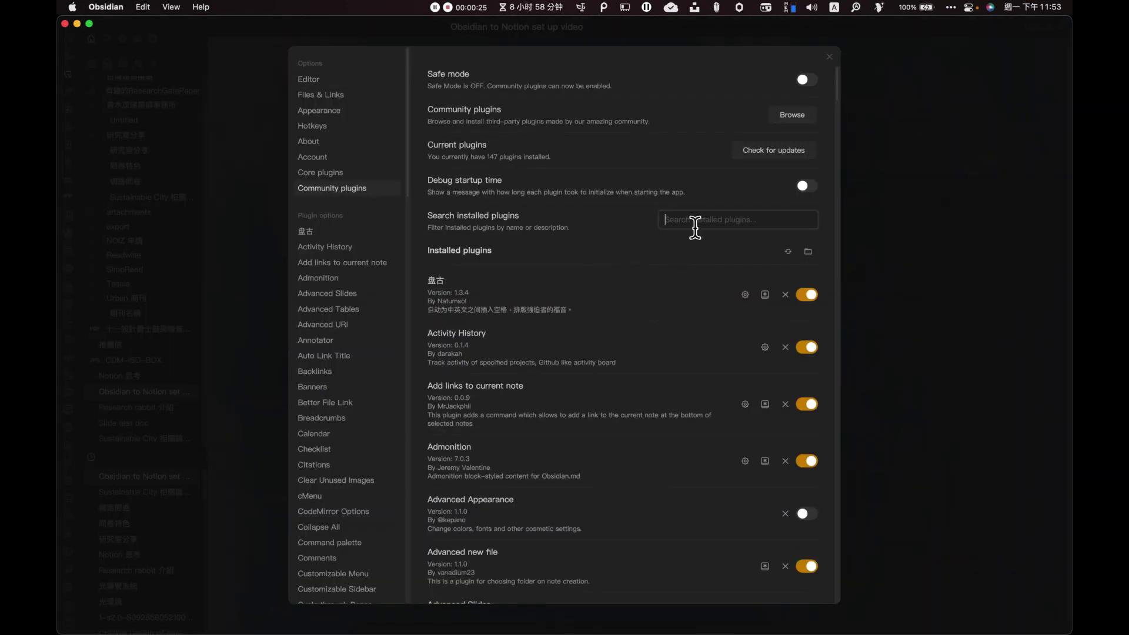
{"action": "type", "text": "brat"}
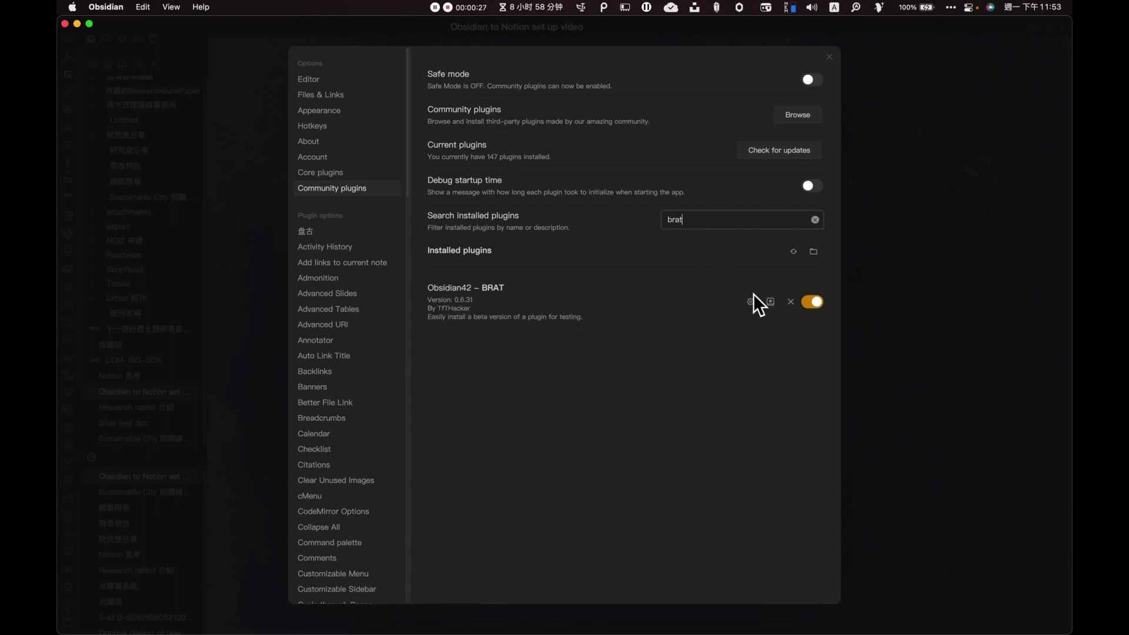
{"action": "left_click", "coordinate": [751, 302]}
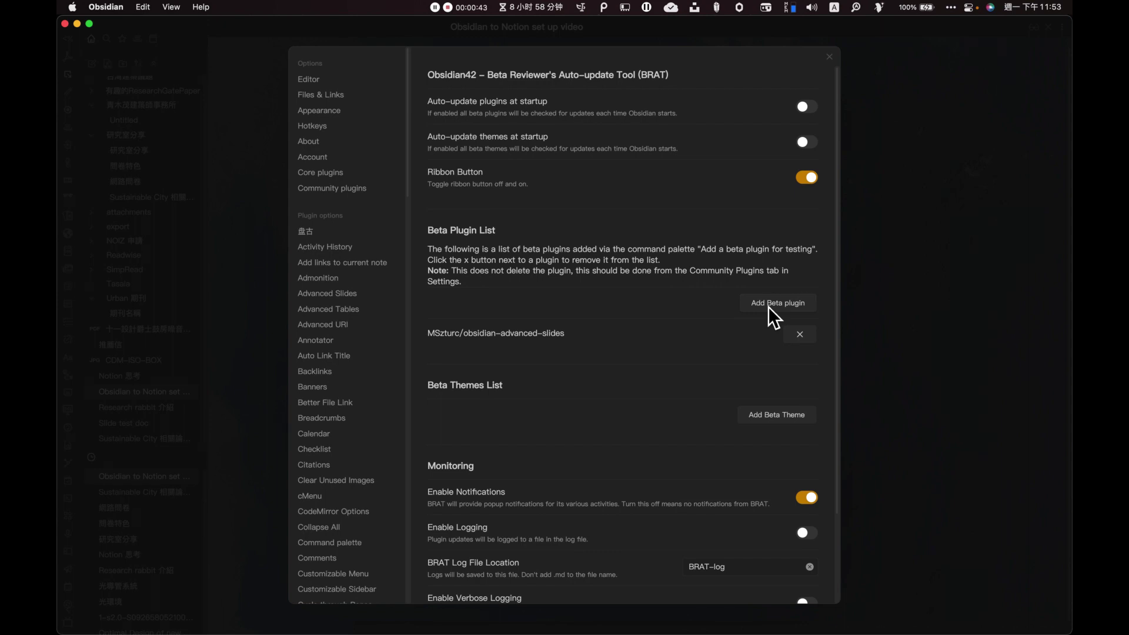
{"action": "scroll", "coordinate": [566, 292], "scroll_direction": "down", "scroll_amount": 2}
{"action": "scroll", "coordinate": [532, 343], "scroll_direction": "down", "scroll_amount": 1}
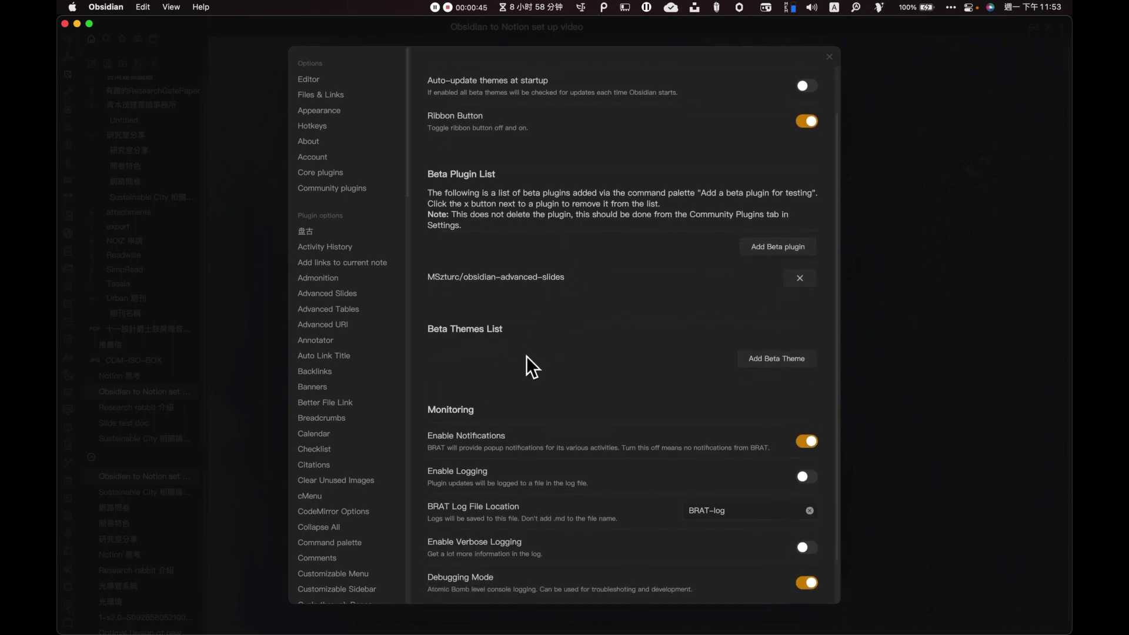
- Add the pasted repository EasyChris/obsidian-to-notion as a BRAT beta plugin
{"action": "left_click", "coordinate": [766, 240]}
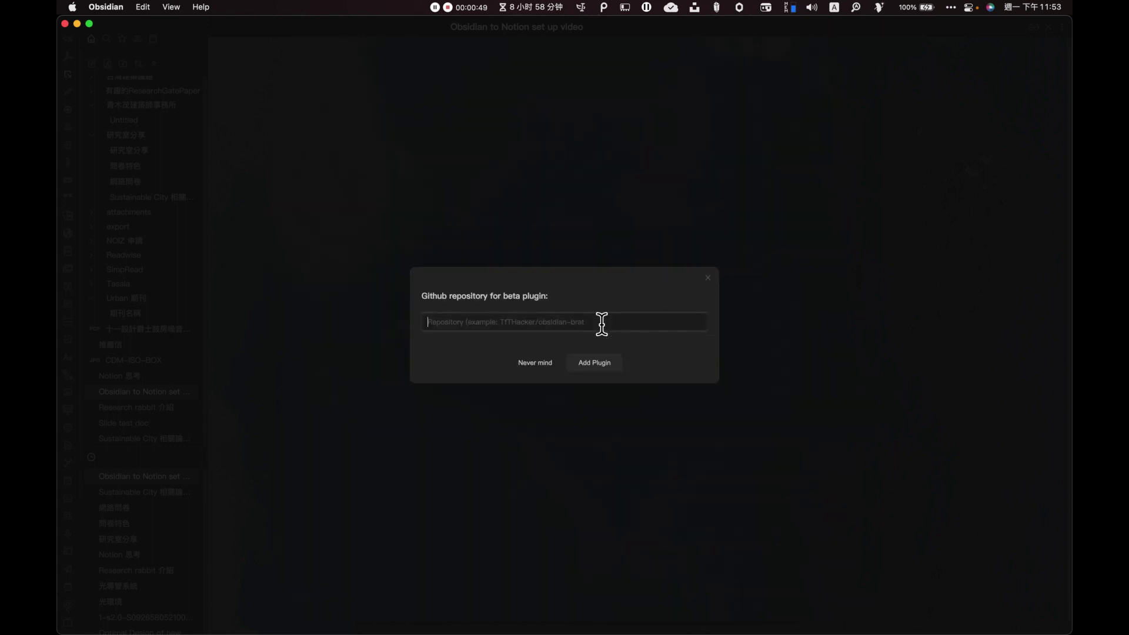
{"action": "type", "text": "EasyChris/obsidian-to-notion"}
{"action": "left_click", "coordinate": [609, 366]}
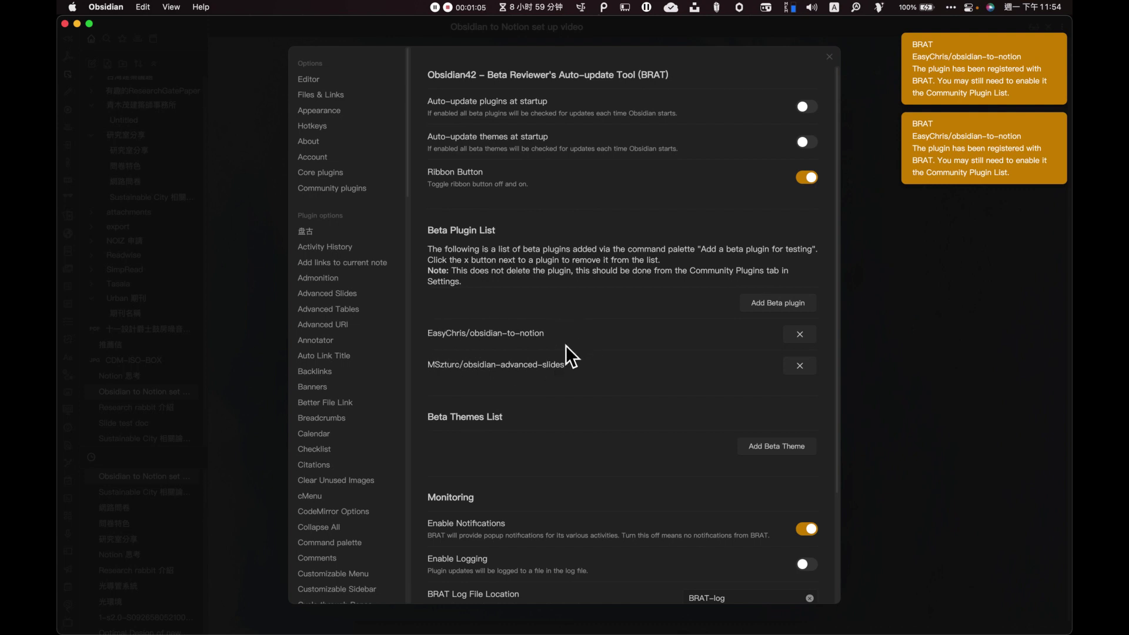
- Return to installed plugins and change the search text to 'notion'
{"action": "left_click", "coordinate": [352, 187]}
{"action": "type", "text": "brat"}
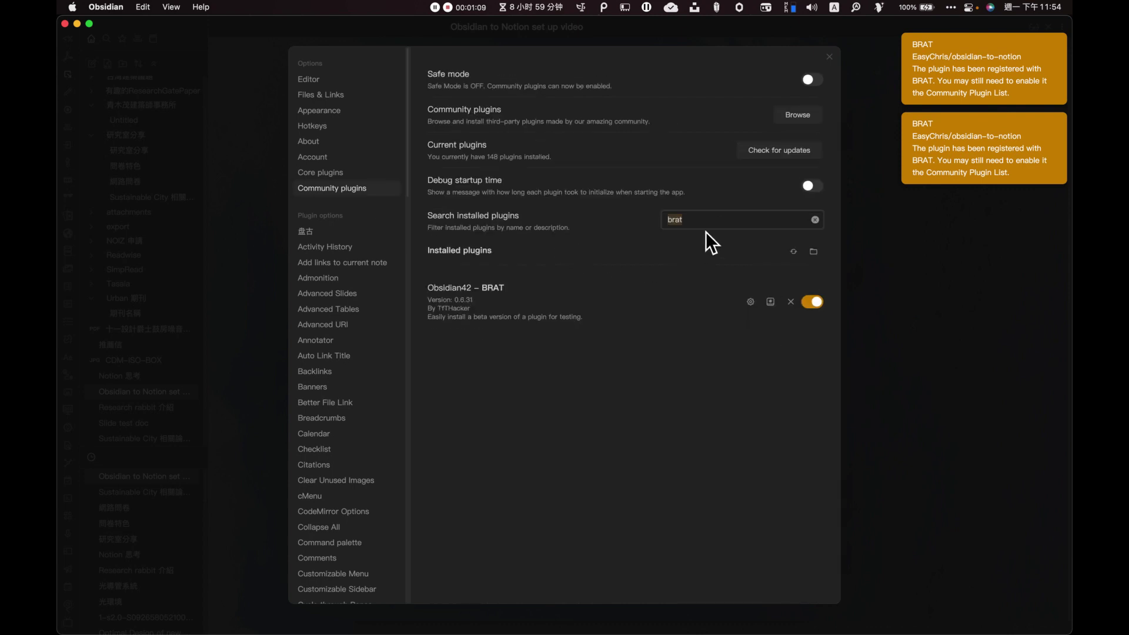
{"action": "key", "text": "BackSpace"}
{"action": "key", "text": "BackSpace"}
{"action": "key", "text": "BackSpace"}
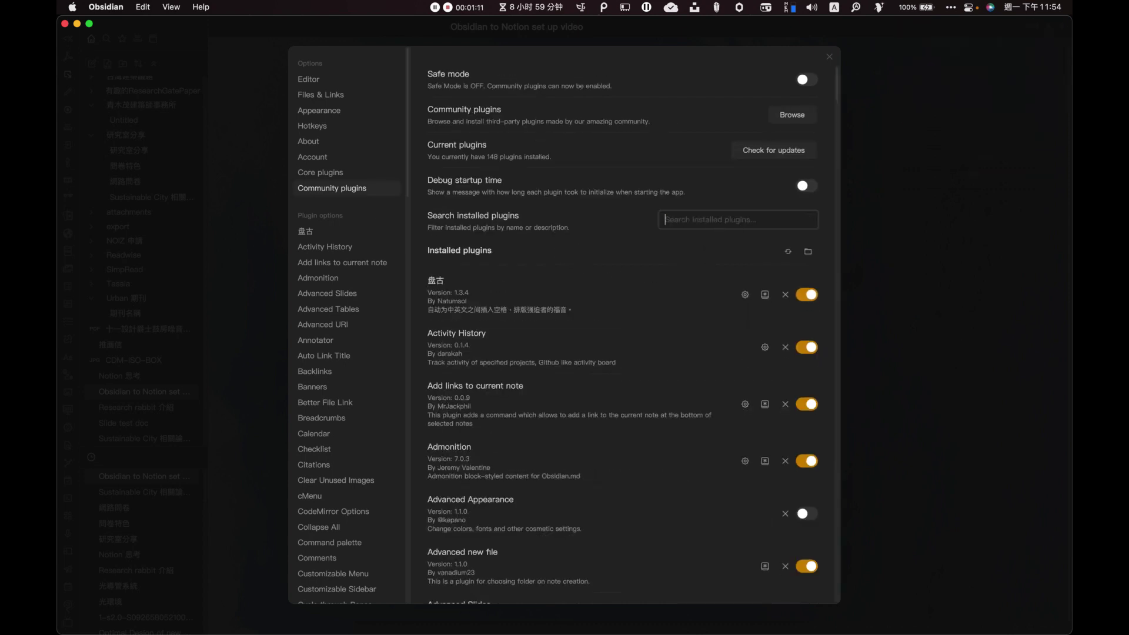
{"action": "type", "text": "obsidian too"}
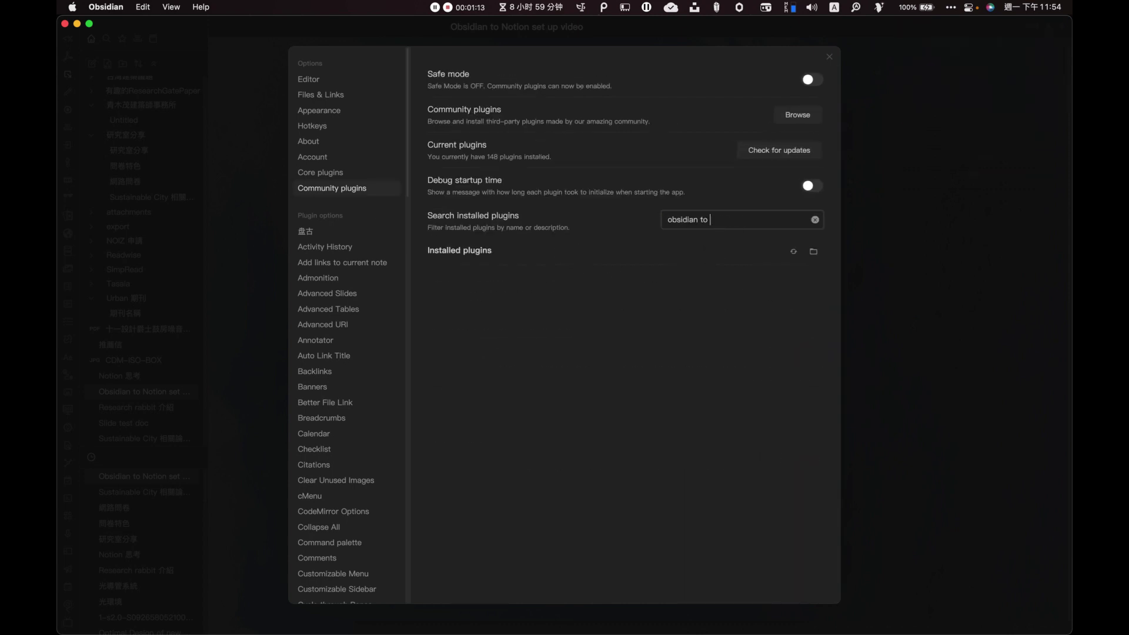
{"action": "key", "text": "BackSpace"}
{"action": "key", "text": "BackSpace"}
{"action": "key", "text": "BackSpace"}
{"action": "key", "text": "super+a"}
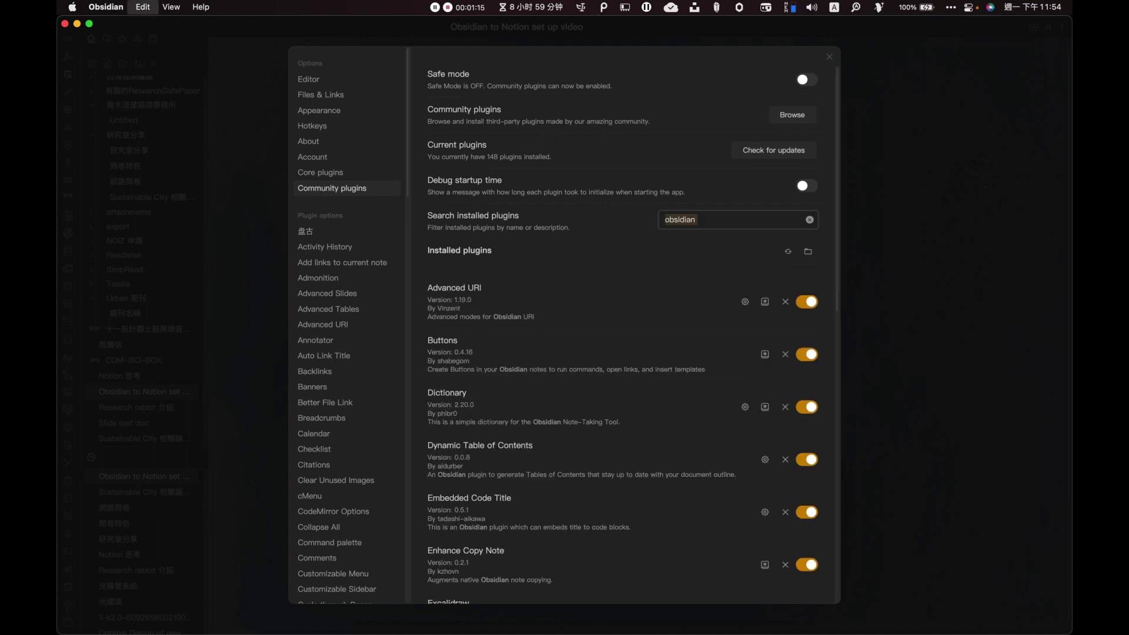
{"action": "type", "text": "notion"}
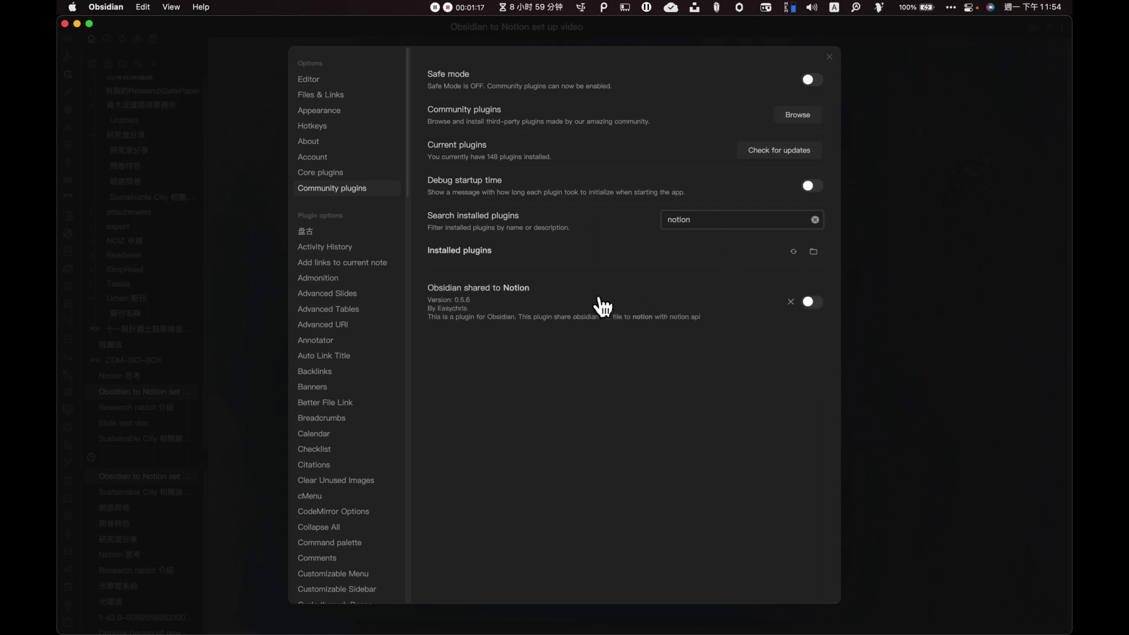
- Enable Obsidian shared to Notion, open its settings, and bring up Notion's integrations page
{"action": "left_click", "coordinate": [810, 302]}
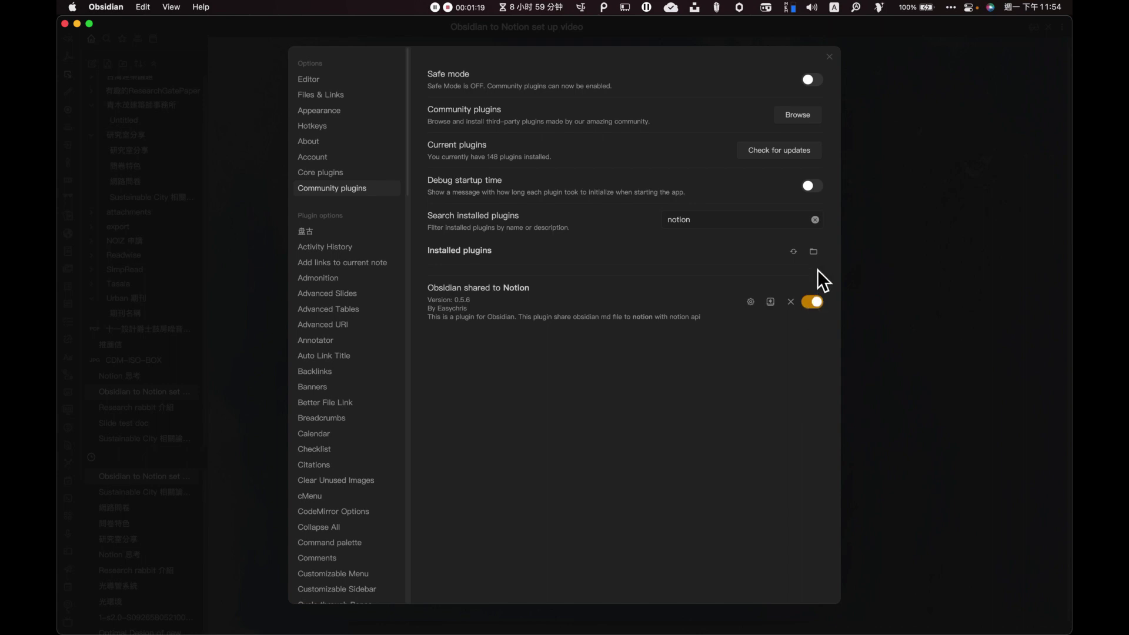
{"action": "left_click", "coordinate": [769, 302]}
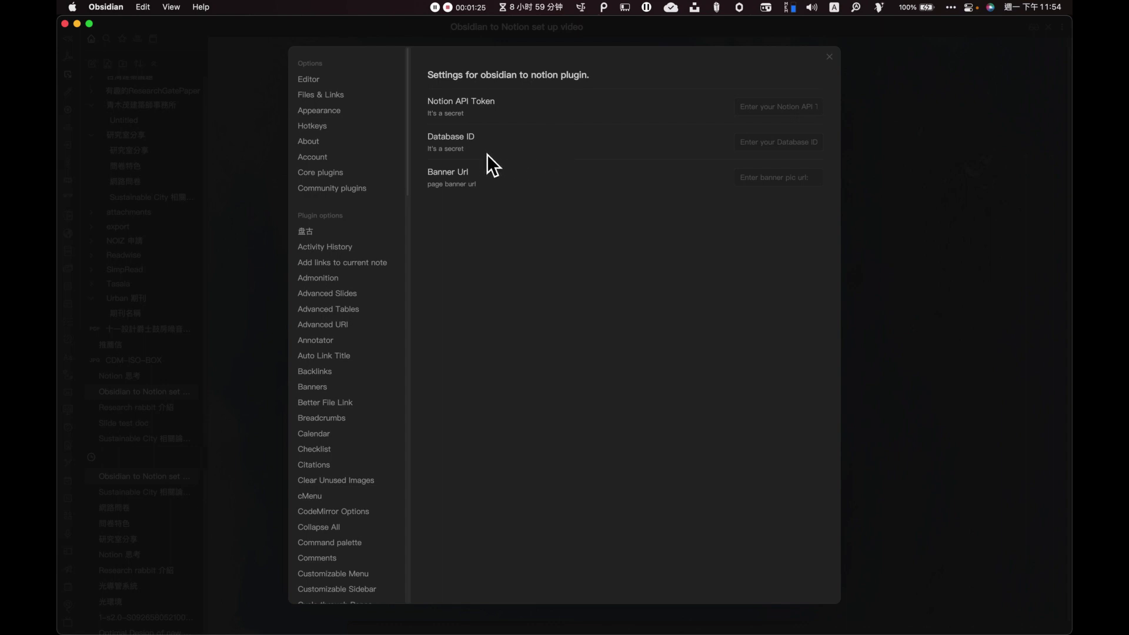
{"action": "key", "text": "super+Tab"}
{"action": "left_click", "coordinate": [678, 156]}
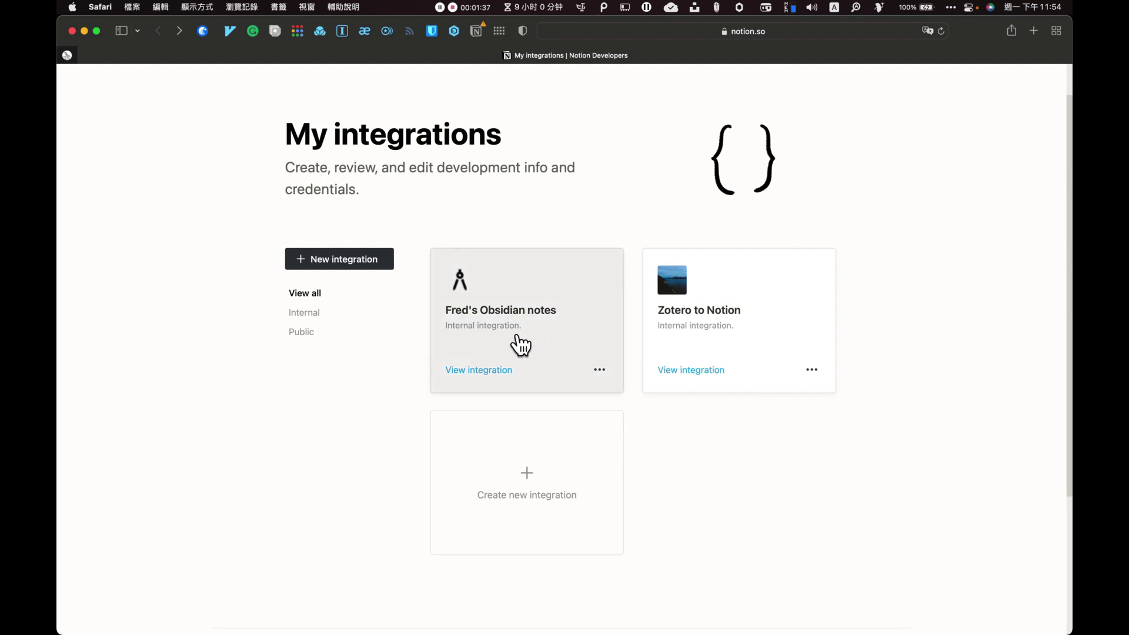
- Open the Fred's Obsidian notes integration details and copy its token field
{"action": "left_click", "coordinate": [554, 347]}
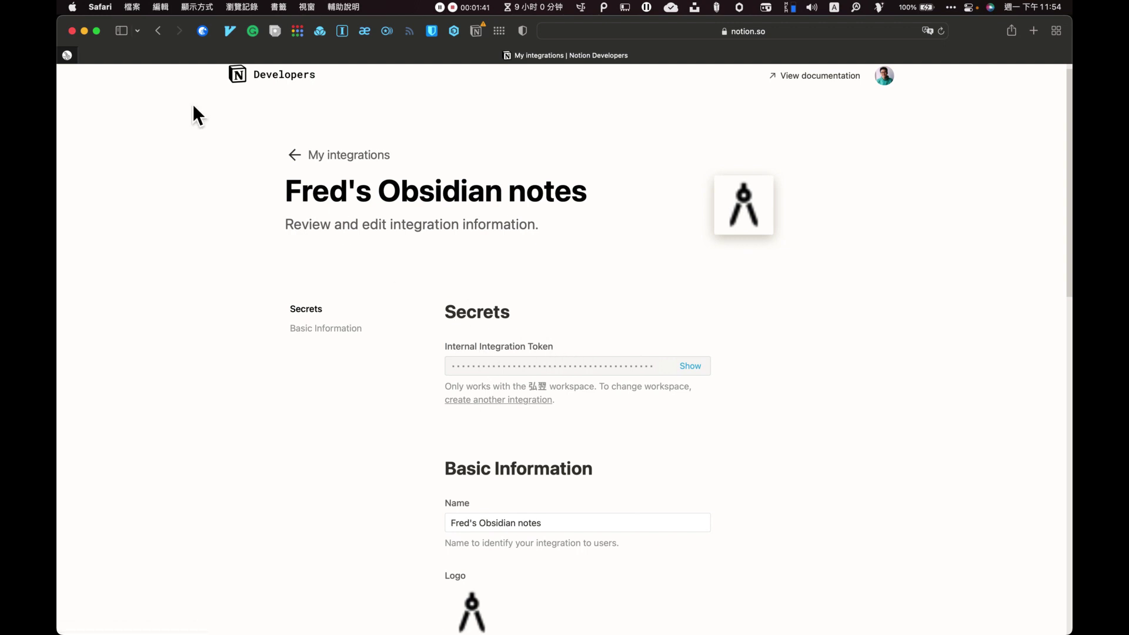
{"action": "left_click", "coordinate": [159, 31]}
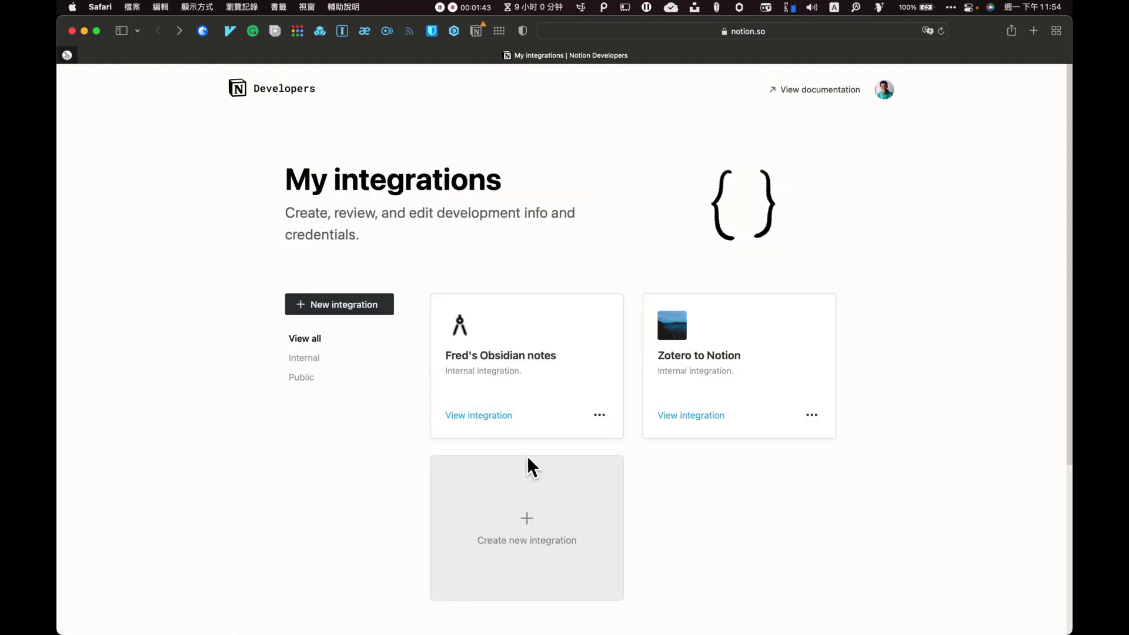
{"action": "left_click", "coordinate": [555, 365]}
{"action": "scroll", "coordinate": [507, 380], "scroll_direction": "down", "scroll_amount": 3}
{"action": "scroll", "coordinate": [508, 379], "scroll_direction": "down", "scroll_amount": 3}
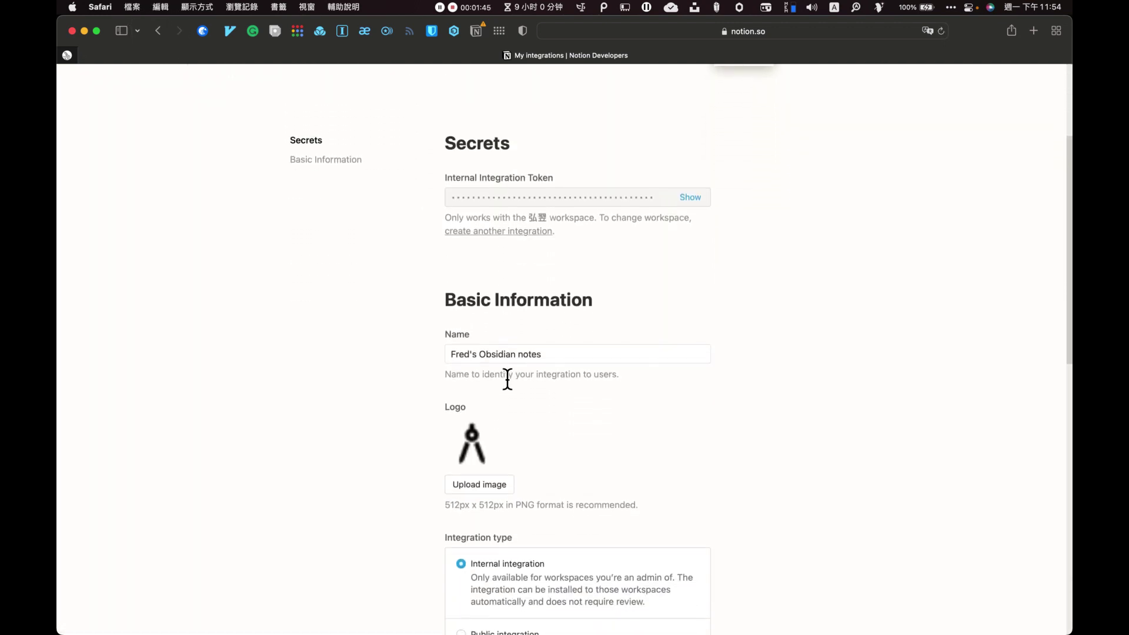
{"action": "scroll", "coordinate": [406, 370], "scroll_direction": "down", "scroll_amount": 2}
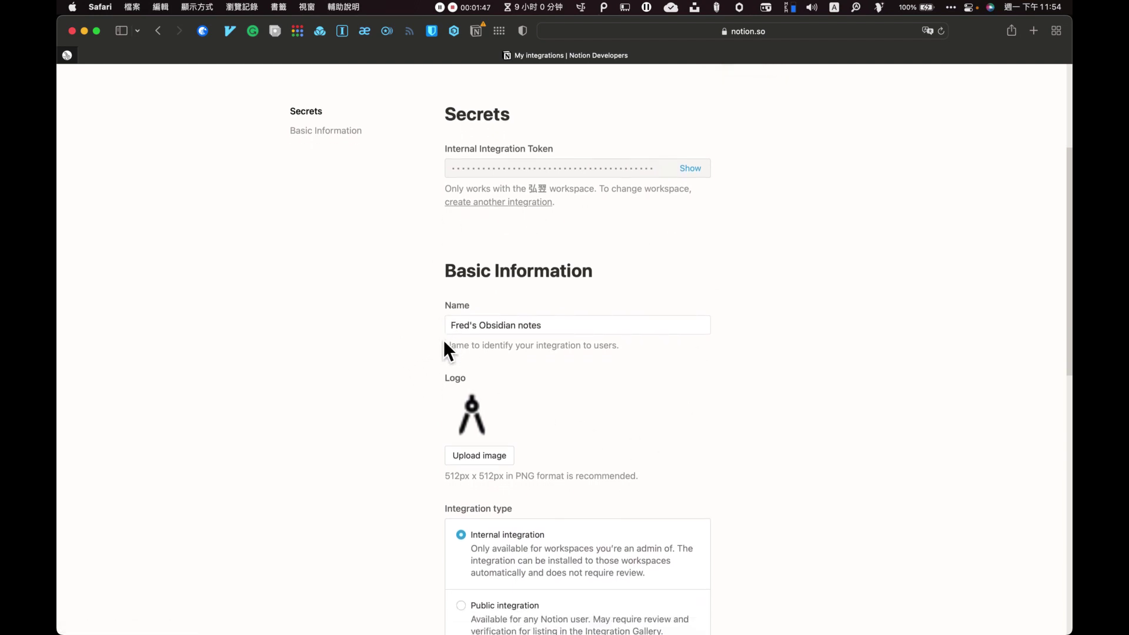
{"action": "scroll", "coordinate": [444, 340], "scroll_direction": "down", "scroll_amount": 3}
{"action": "scroll", "coordinate": [444, 343], "scroll_direction": "down", "scroll_amount": 1}
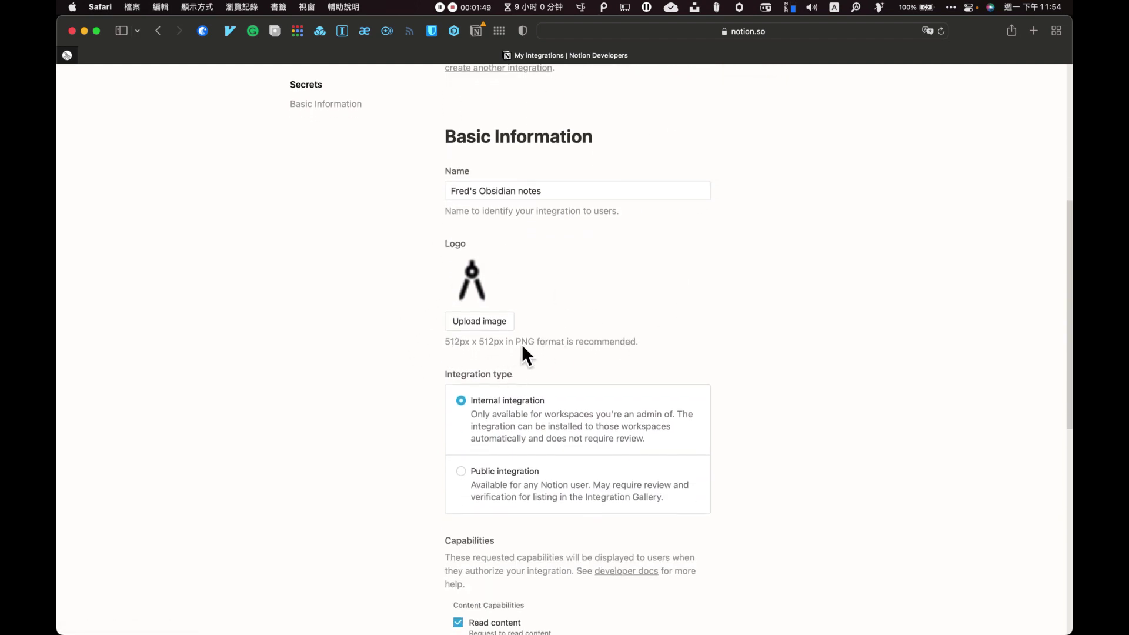
{"action": "scroll", "coordinate": [439, 345], "scroll_direction": "down", "scroll_amount": 2}
{"action": "scroll", "coordinate": [432, 344], "scroll_direction": "down", "scroll_amount": 2}
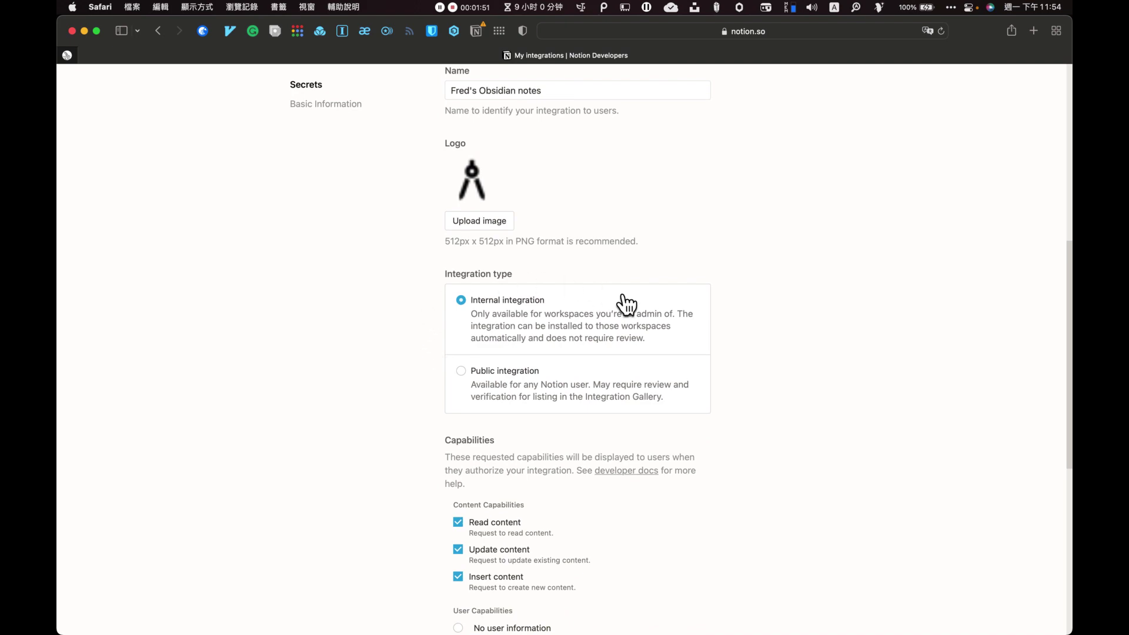
{"action": "scroll", "coordinate": [583, 445], "scroll_direction": "down", "scroll_amount": 2}
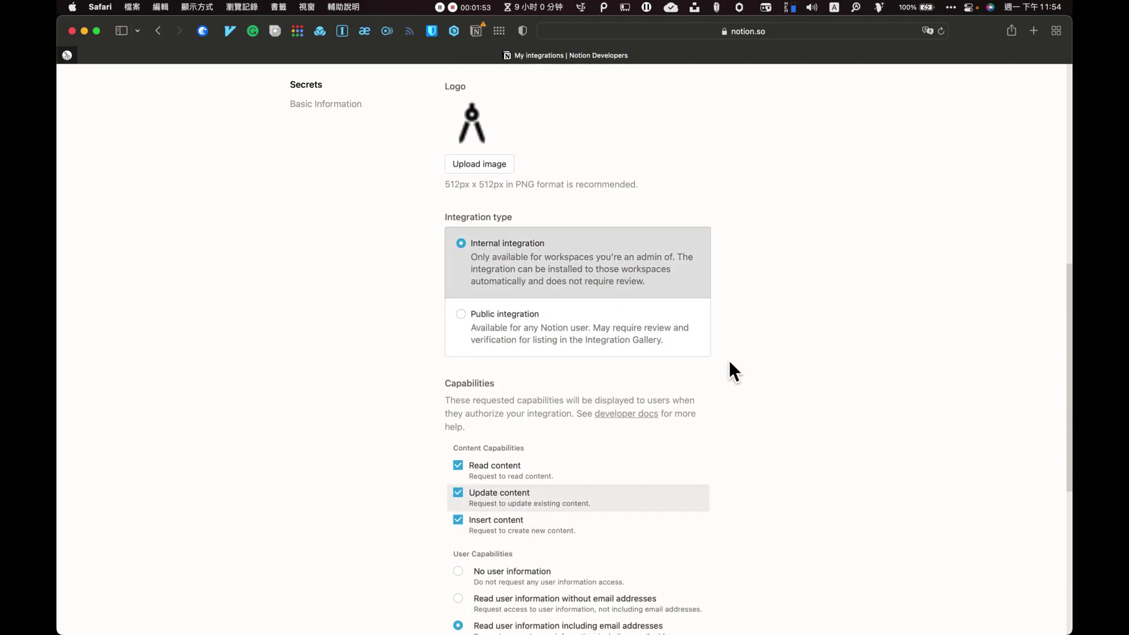
{"action": "scroll", "coordinate": [723, 421], "scroll_direction": "down", "scroll_amount": 2}
{"action": "scroll", "coordinate": [722, 421], "scroll_direction": "down", "scroll_amount": 2}
{"action": "scroll", "coordinate": [579, 428], "scroll_direction": "up", "scroll_amount": 8}
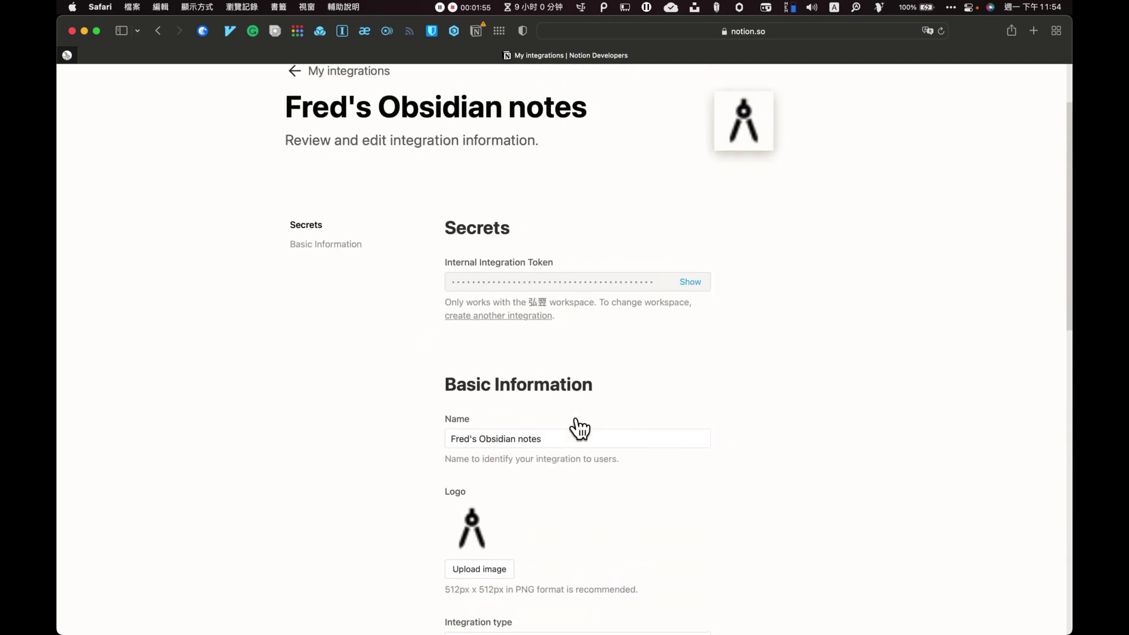
{"action": "scroll", "coordinate": [579, 429], "scroll_direction": "up", "scroll_amount": 3}
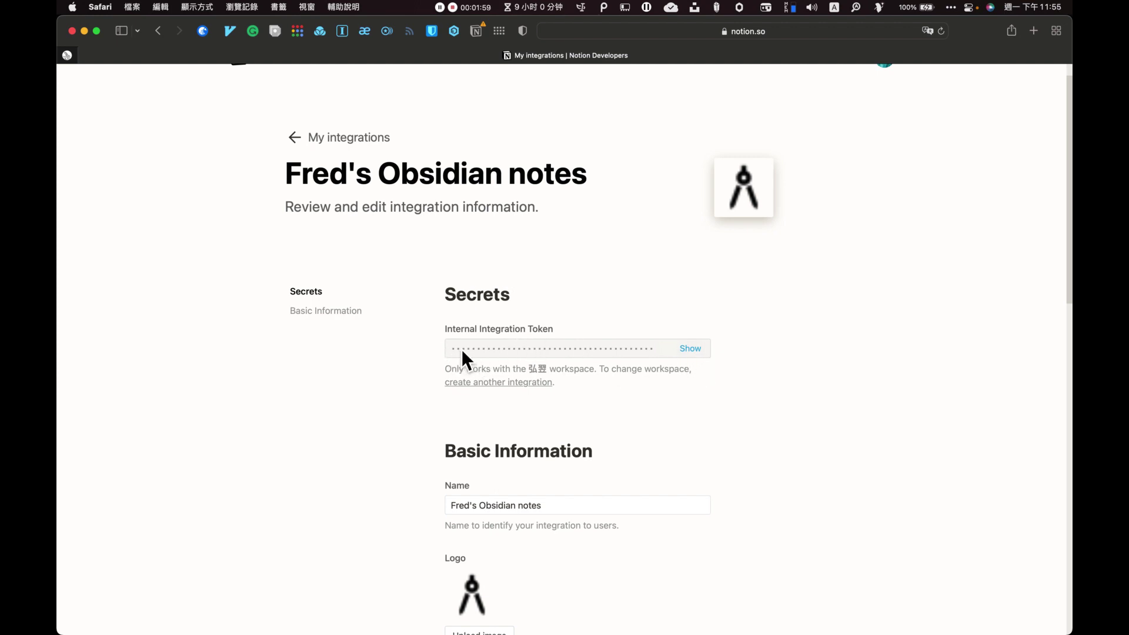
{"action": "scroll", "coordinate": [597, 362], "scroll_direction": "down", "scroll_amount": 1}
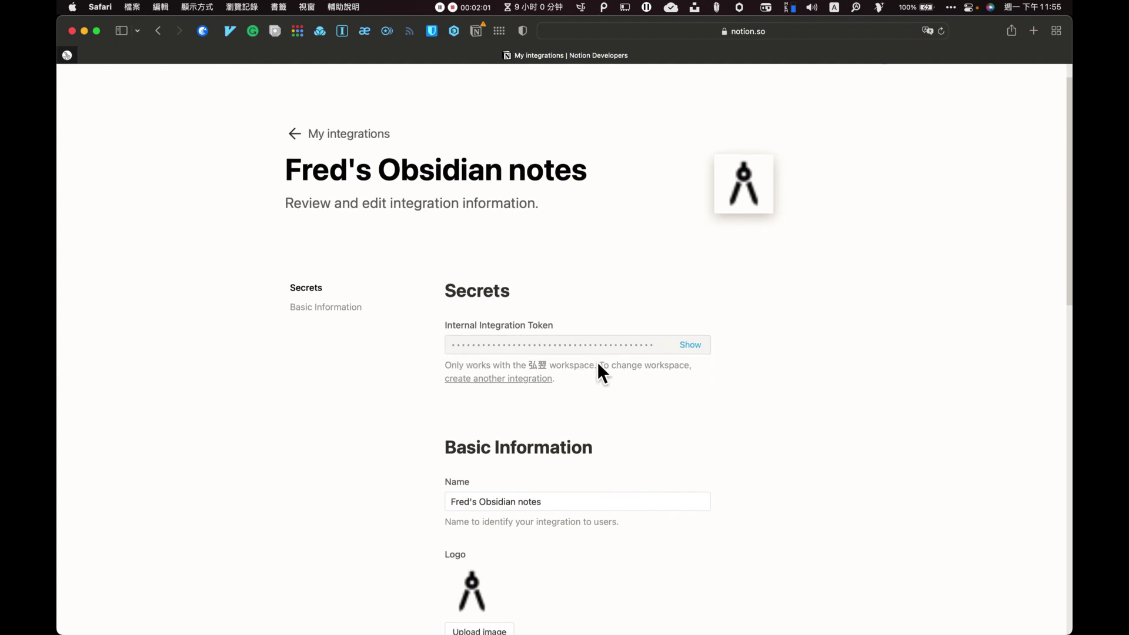
{"action": "scroll", "coordinate": [597, 362], "scroll_direction": "down", "scroll_amount": 1}
{"action": "scroll", "coordinate": [597, 362], "scroll_direction": "down", "scroll_amount": 4}
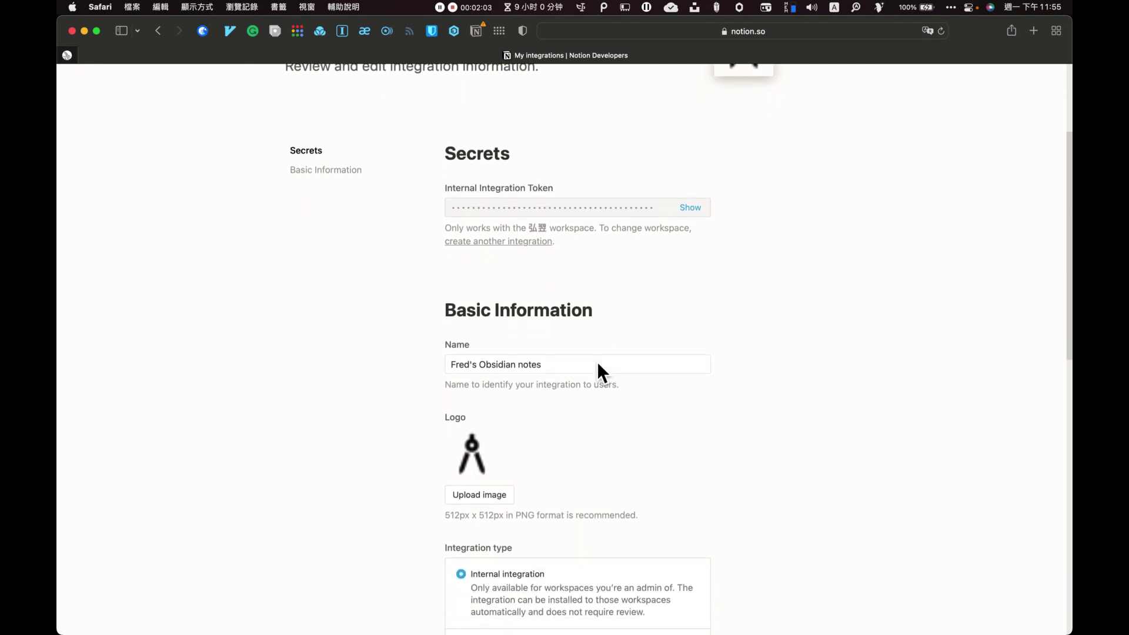
{"action": "scroll", "coordinate": [597, 362], "scroll_direction": "down", "scroll_amount": 2}
{"action": "triple_click", "coordinate": [619, 165]}
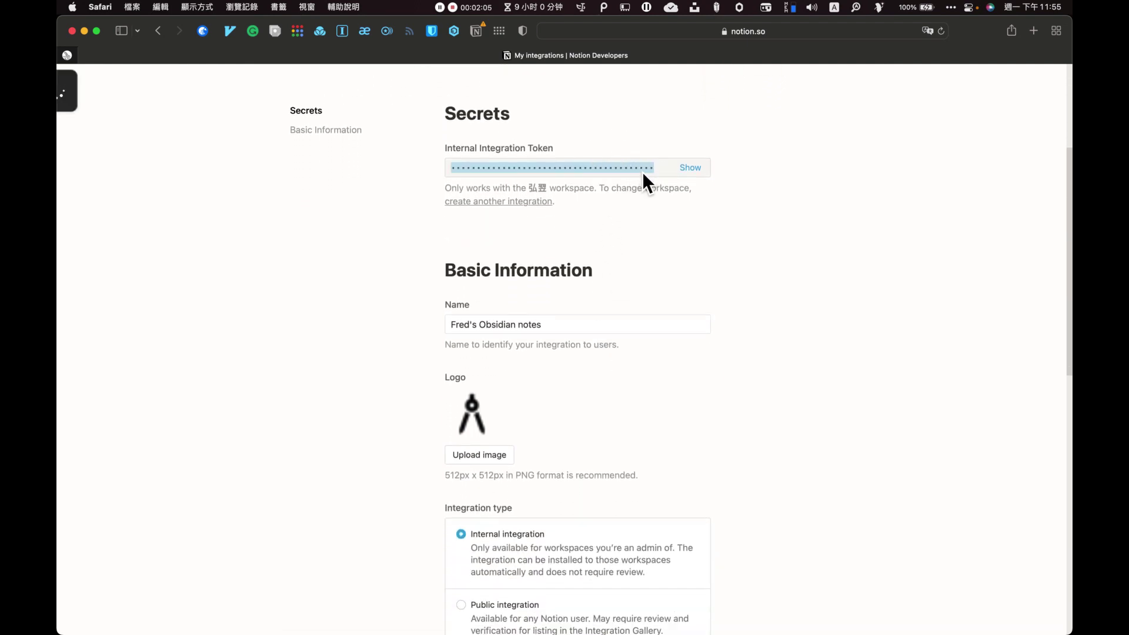
{"action": "key", "text": "super+c"}
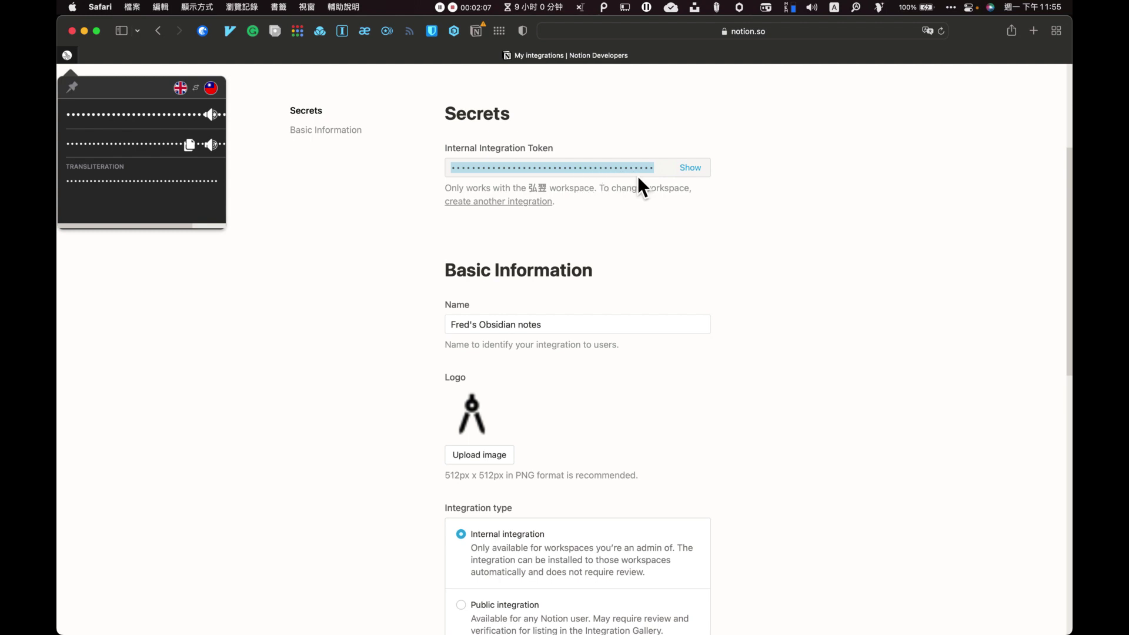
{"action": "scroll", "coordinate": [681, 202], "scroll_direction": "up", "scroll_amount": 3}
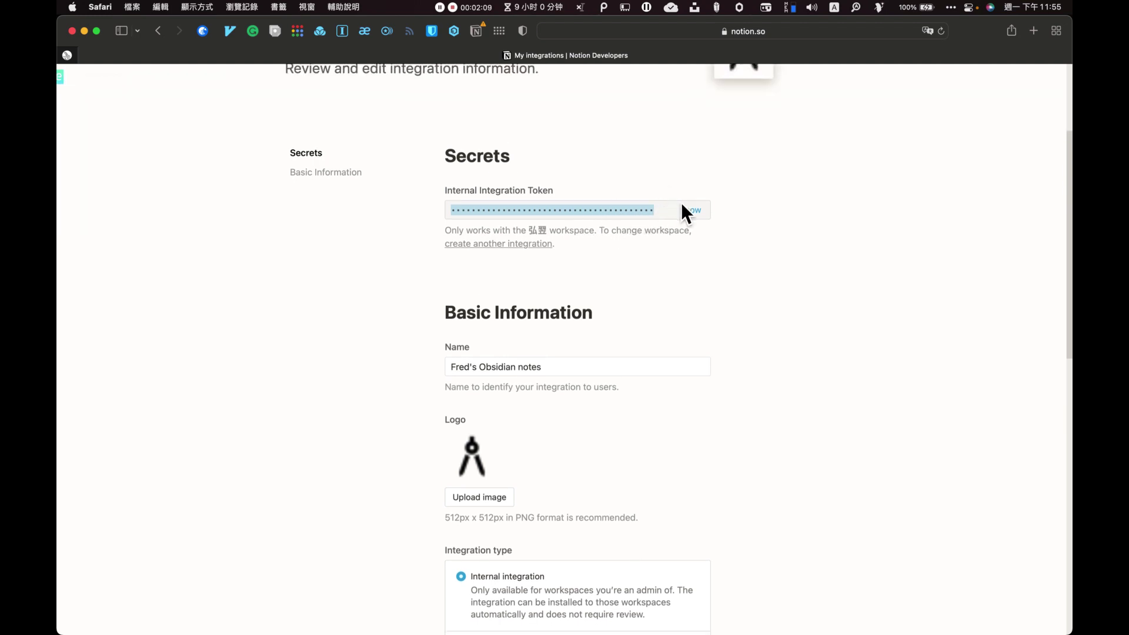
- Reveal and copy the internal integration token, then paste it into Obsidian's Notion API Token
{"action": "left_click", "coordinate": [694, 254]}
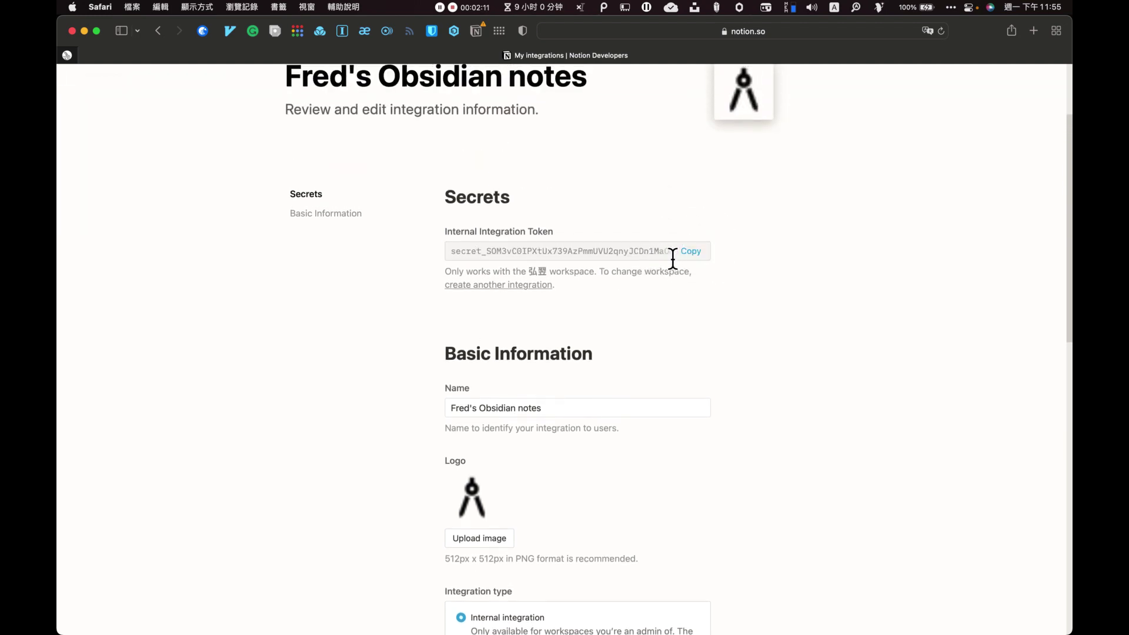
{"action": "triple_click", "coordinate": [455, 256]}
{"action": "left_click", "coordinate": [686, 311]}
{"action": "scroll", "coordinate": [686, 310], "scroll_direction": "down", "scroll_amount": 8}
{"action": "scroll", "coordinate": [686, 307], "scroll_direction": "down", "scroll_amount": 8}
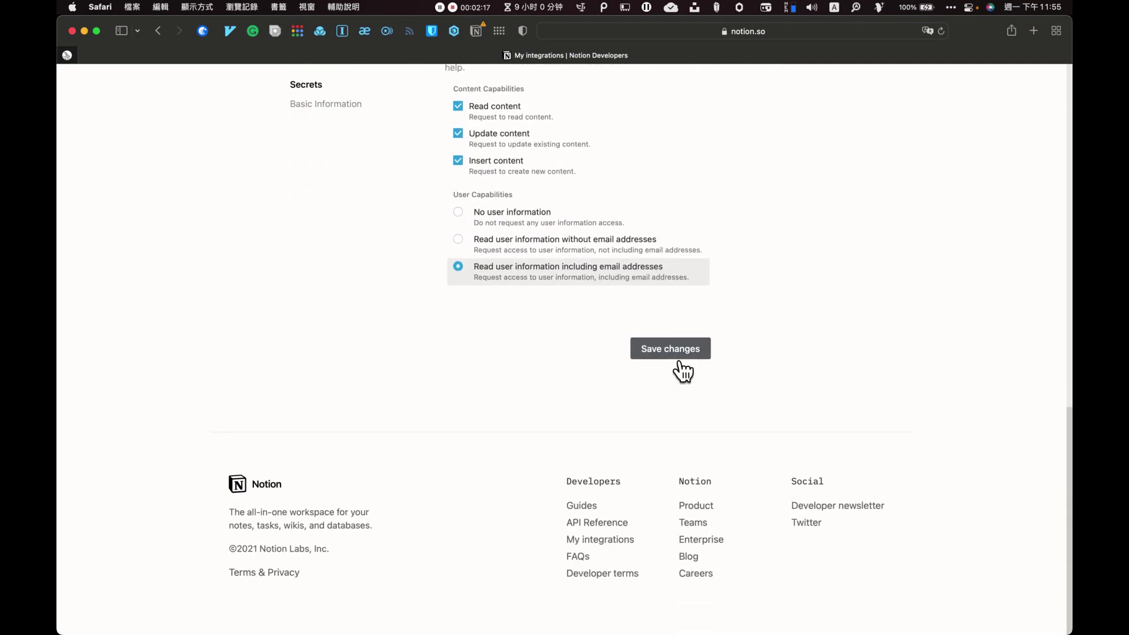
{"action": "key", "text": "super+Tab"}
{"action": "key", "text": "Return"}
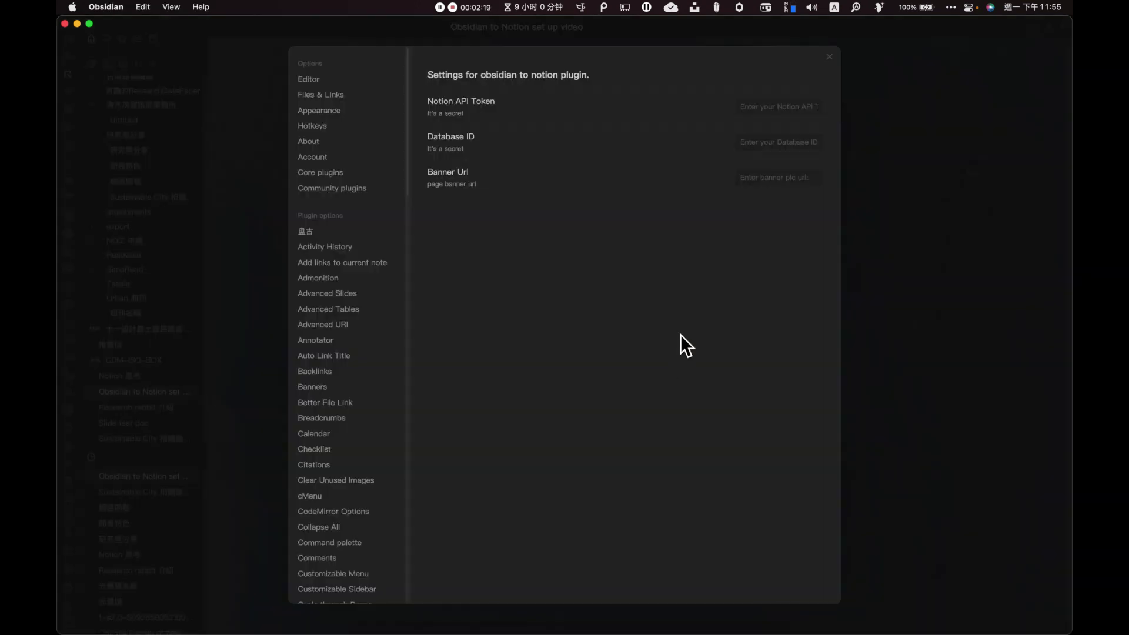
{"action": "left_click", "coordinate": [777, 107]}
{"action": "key", "text": "super+v"}
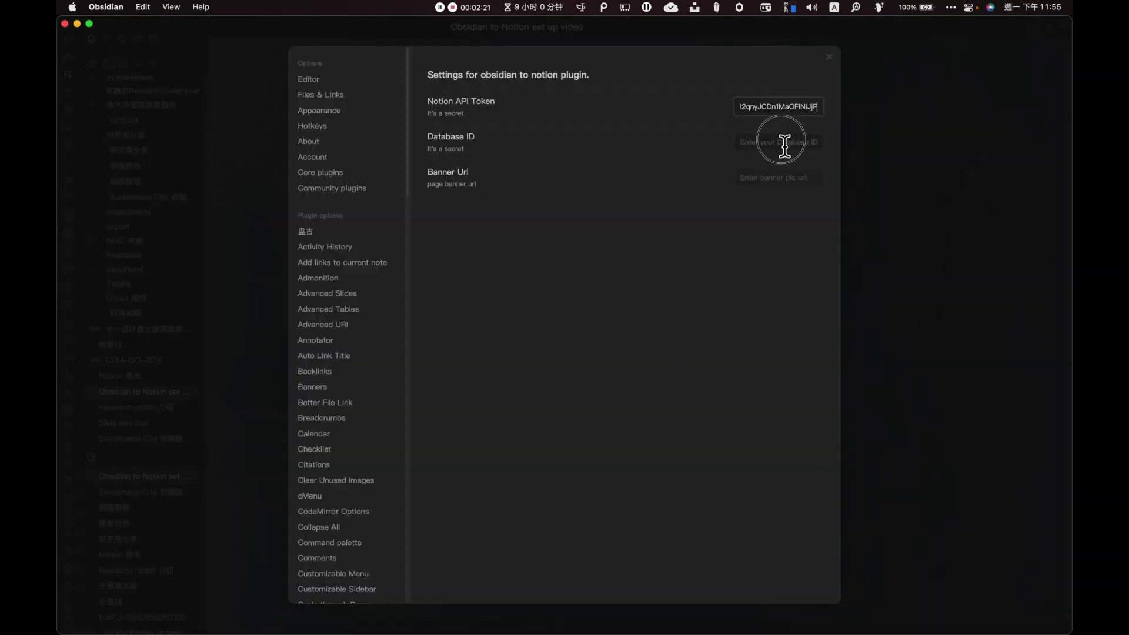
{"action": "left_click", "coordinate": [784, 143]}
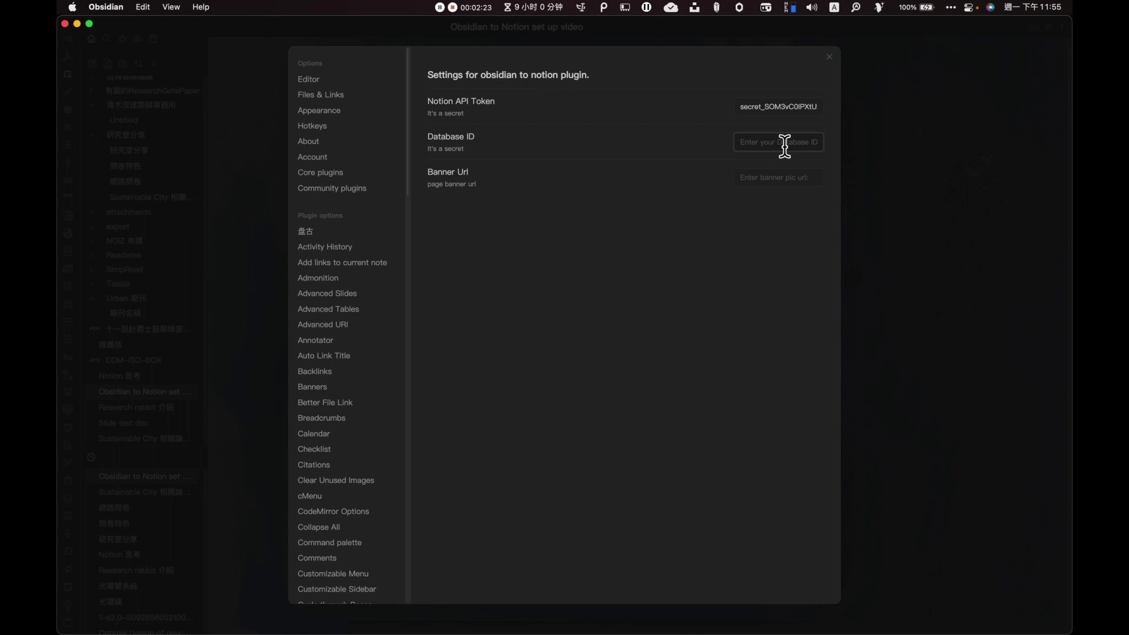
{"action": "key", "text": "super+Tab"}
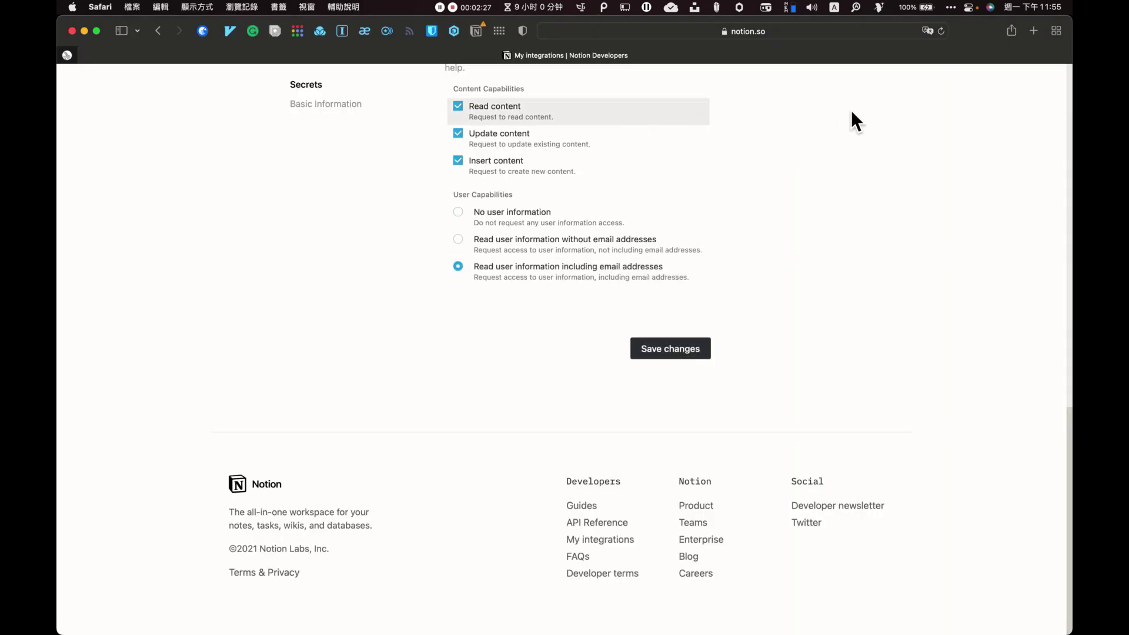
{"action": "scroll", "coordinate": [806, 98], "scroll_direction": "up", "scroll_amount": 10}
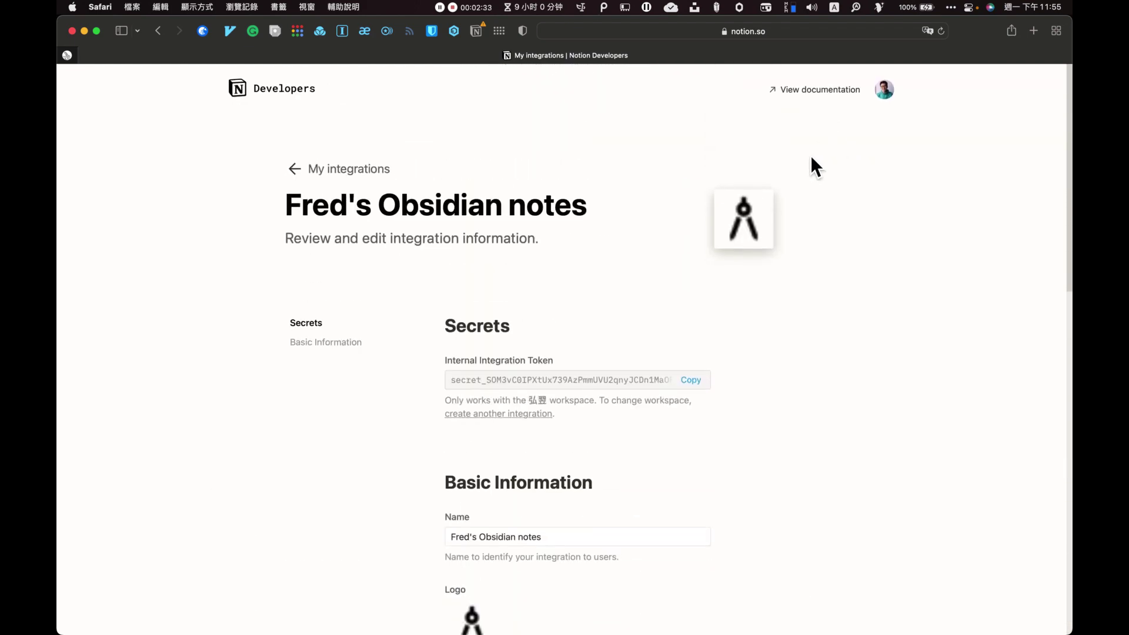
- Summon the Alfred launcher to find the Notion app
{"action": "key", "text": "alt+space"}
{"action": "type", "text": "not"}
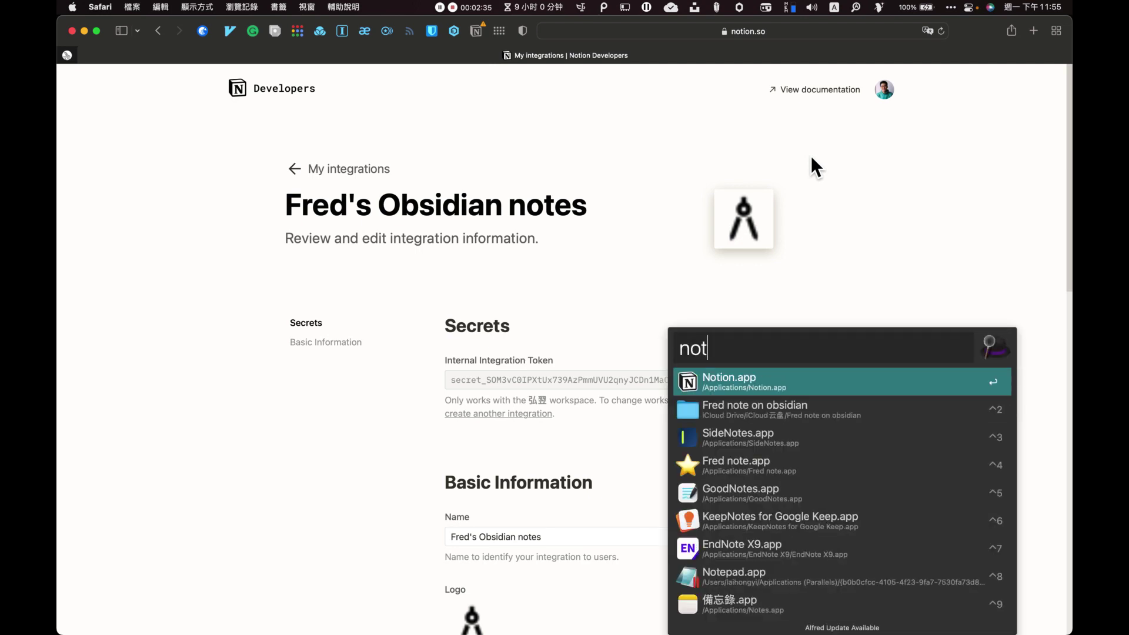
{"action": "type", "text": "ino"}
- Launch Notion and add a full-page database to the new page 'Fred's obsidian to notion set up'
{"action": "key", "text": "BackSpace"}
{"action": "key", "text": "BackSpace"}
{"action": "key", "text": "Return"}
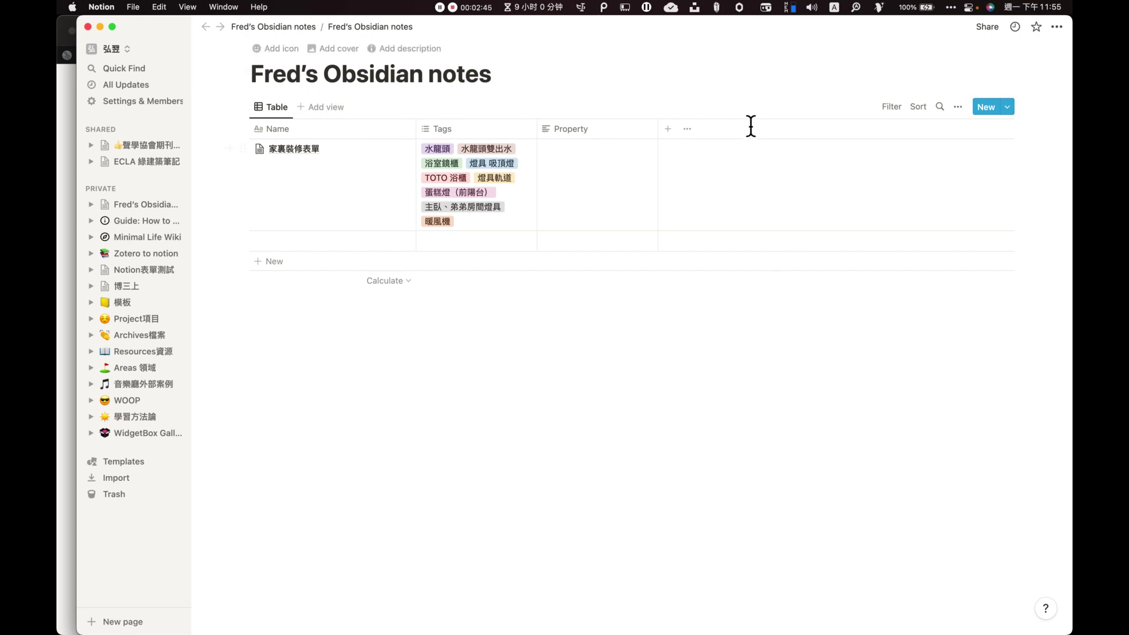
{"action": "mouse_move", "coordinate": [141, 204]}
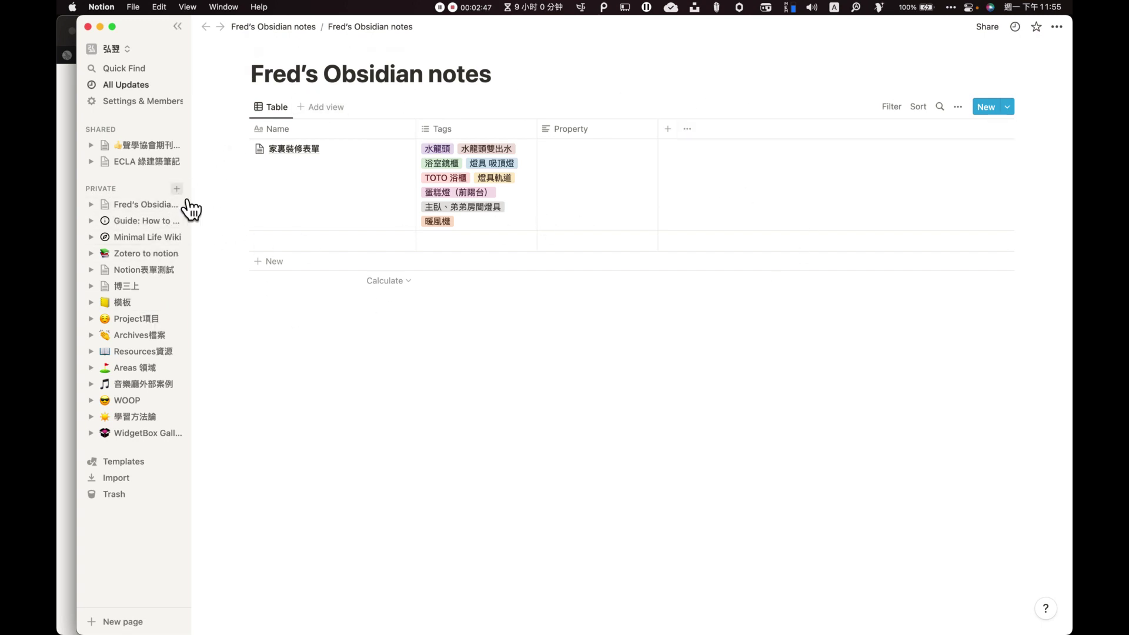
{"action": "left_click", "coordinate": [177, 188]}
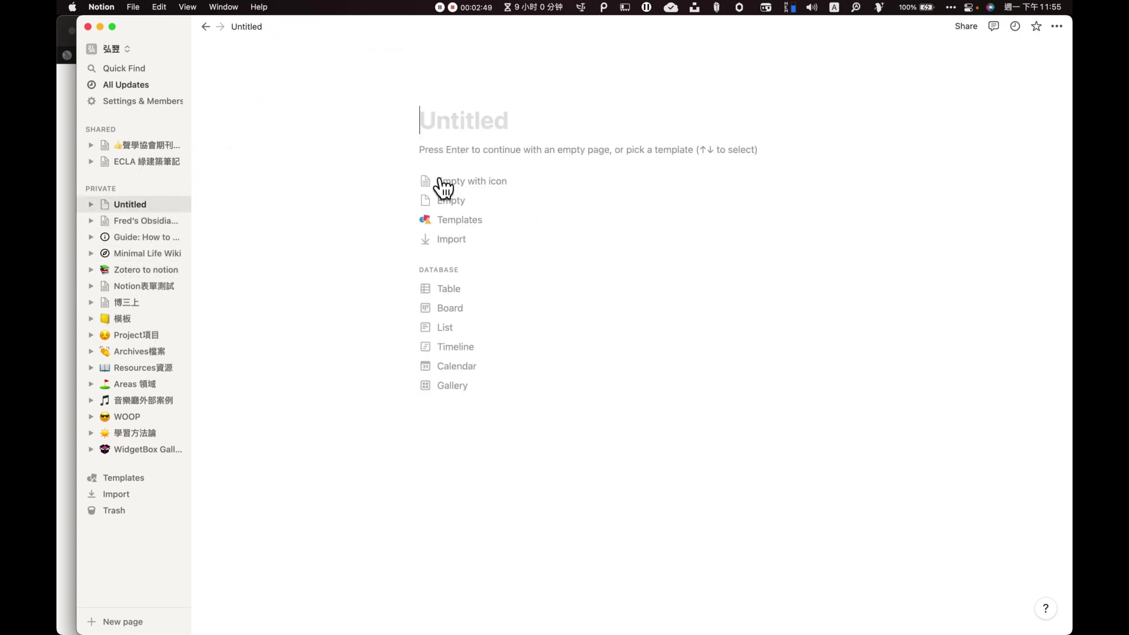
{"action": "type", "text": "F"}
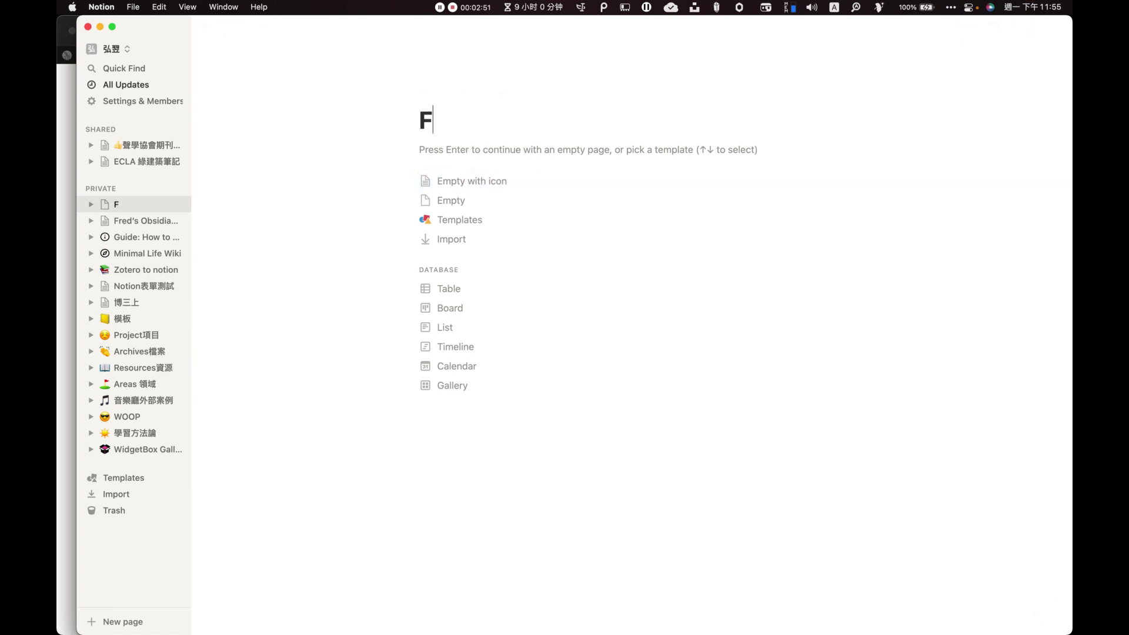
{"action": "type", "text": "re"}
{"action": "type", "text": "d's "}
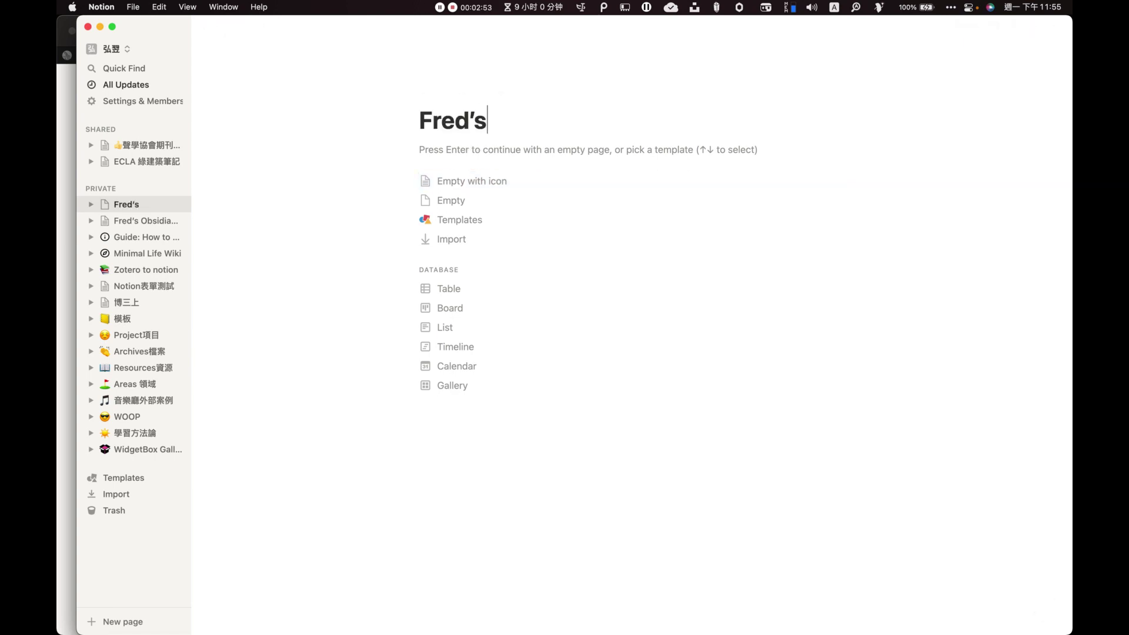
{"action": "type", "text": "obsidian to "}
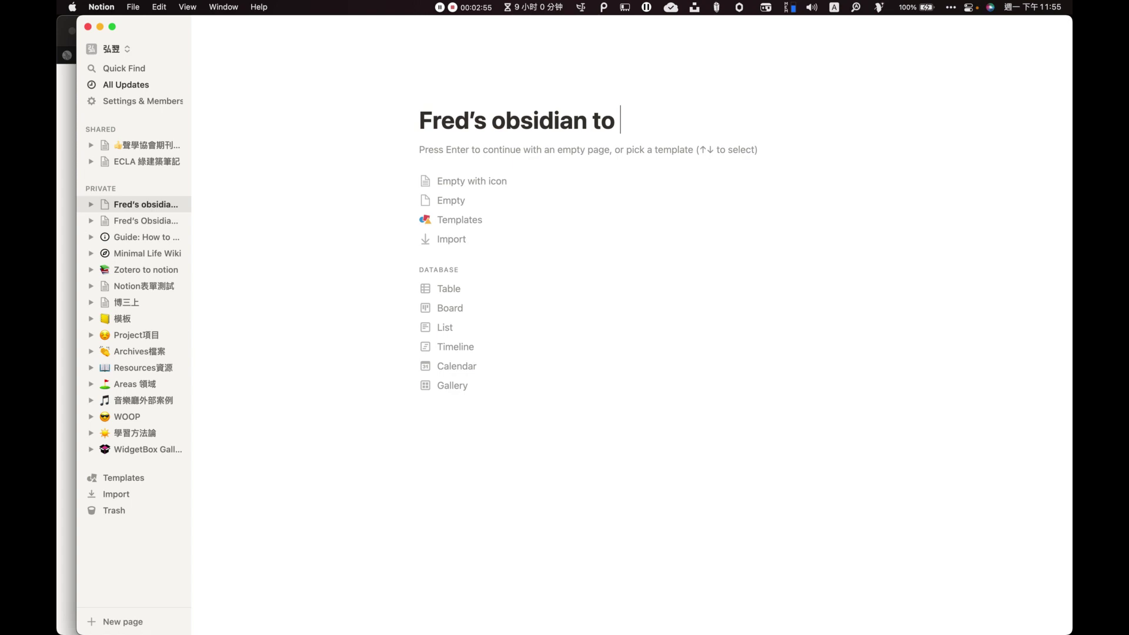
{"action": "type", "text": "notion "}
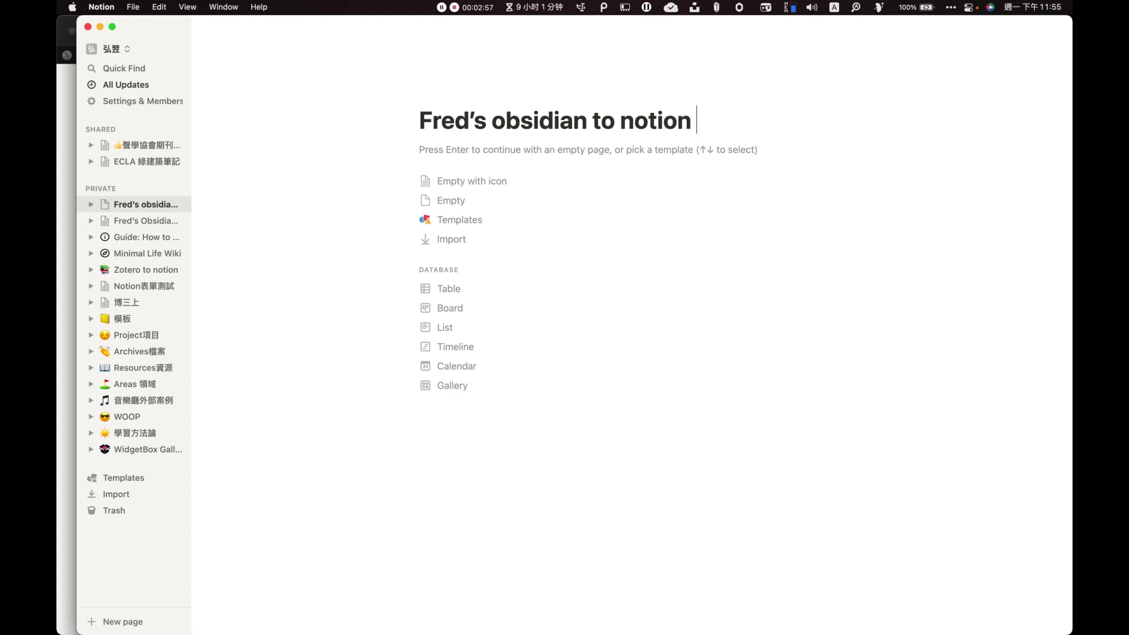
{"action": "type", "text": "se"}
{"action": "type", "text": "t up"}
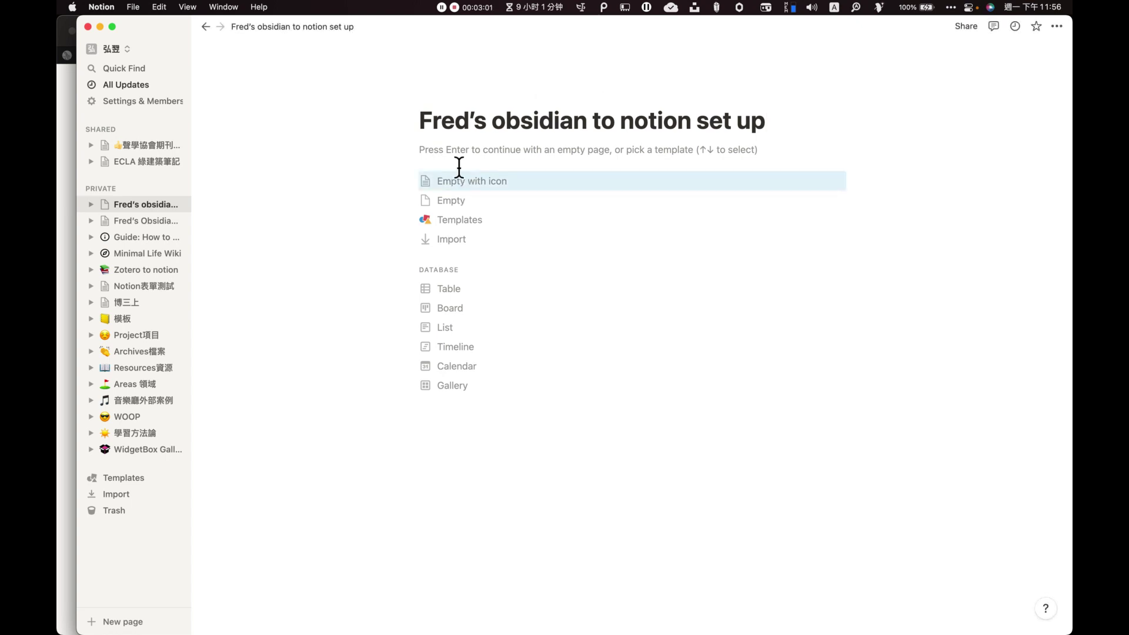
{"action": "left_click", "coordinate": [458, 181]}
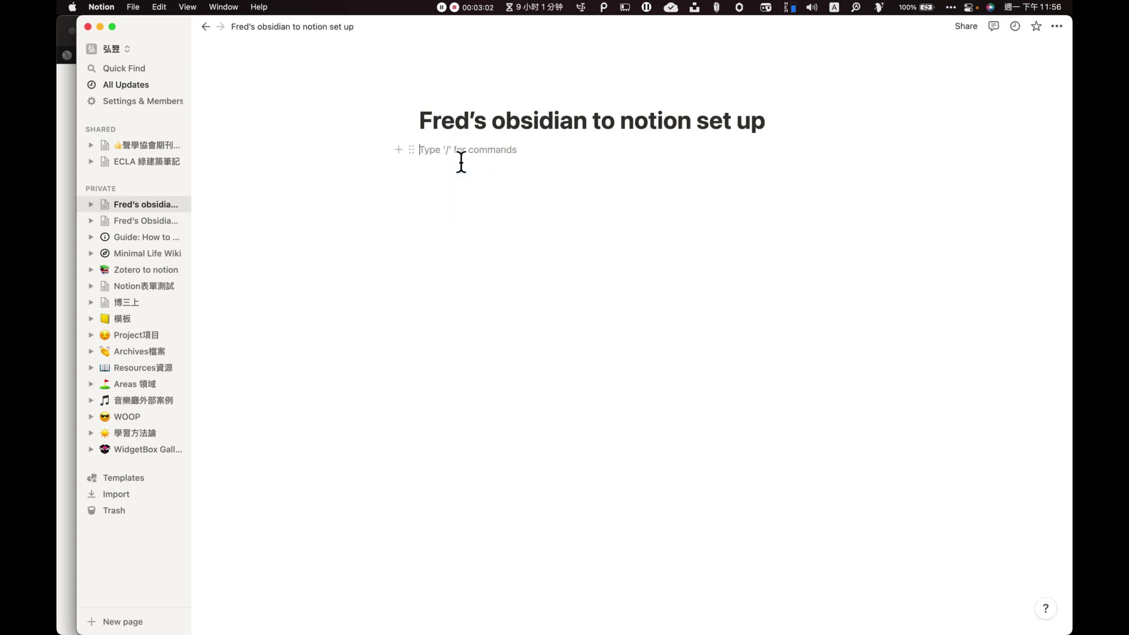
{"action": "left_click", "coordinate": [399, 150]}
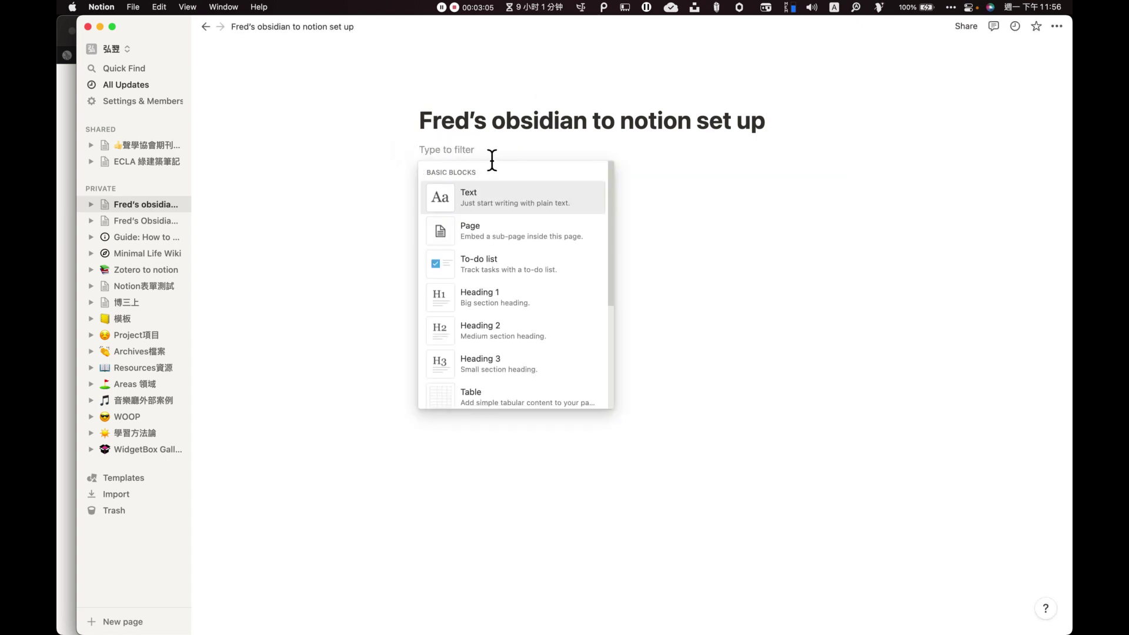
{"action": "key", "text": "Escape"}
{"action": "type", "text": "/d"}
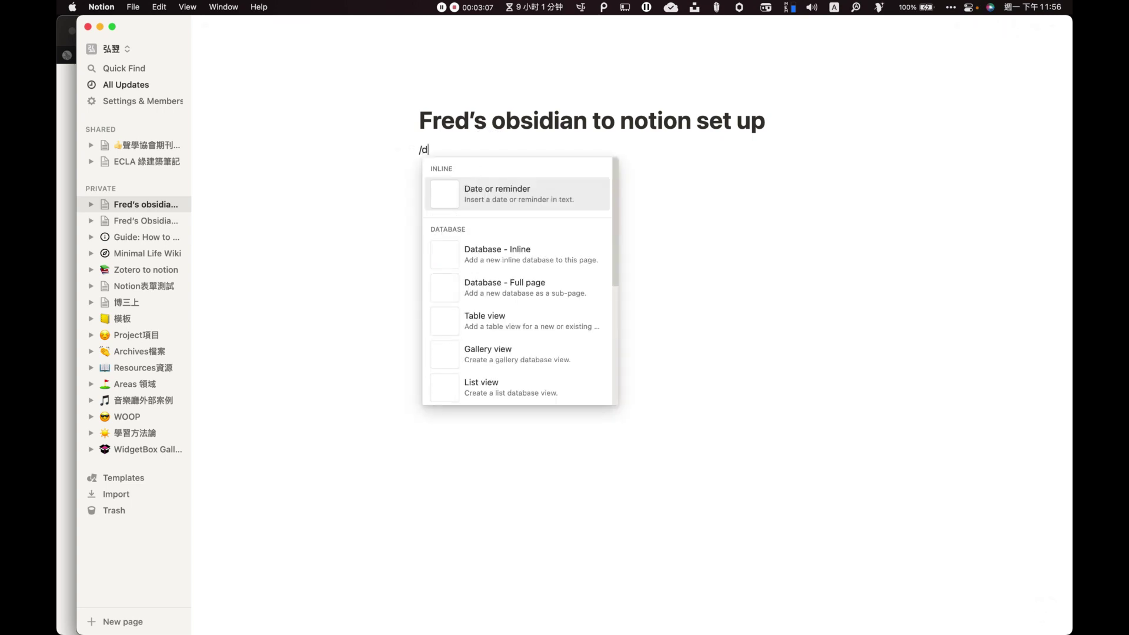
{"action": "type", "text": "ataba"}
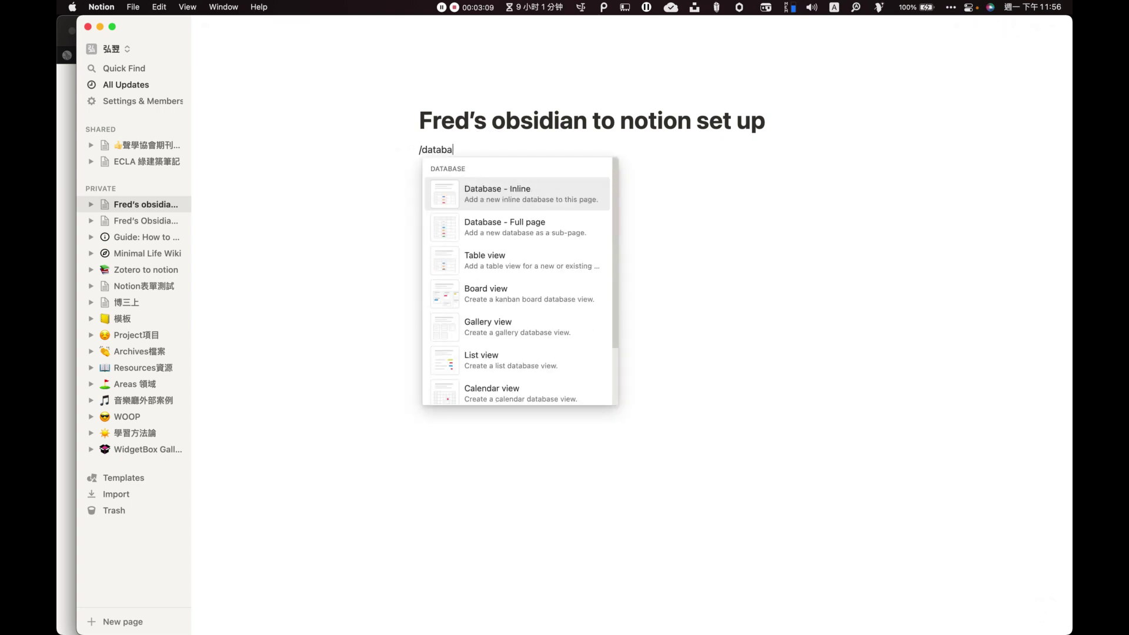
{"action": "left_click", "coordinate": [510, 228]}
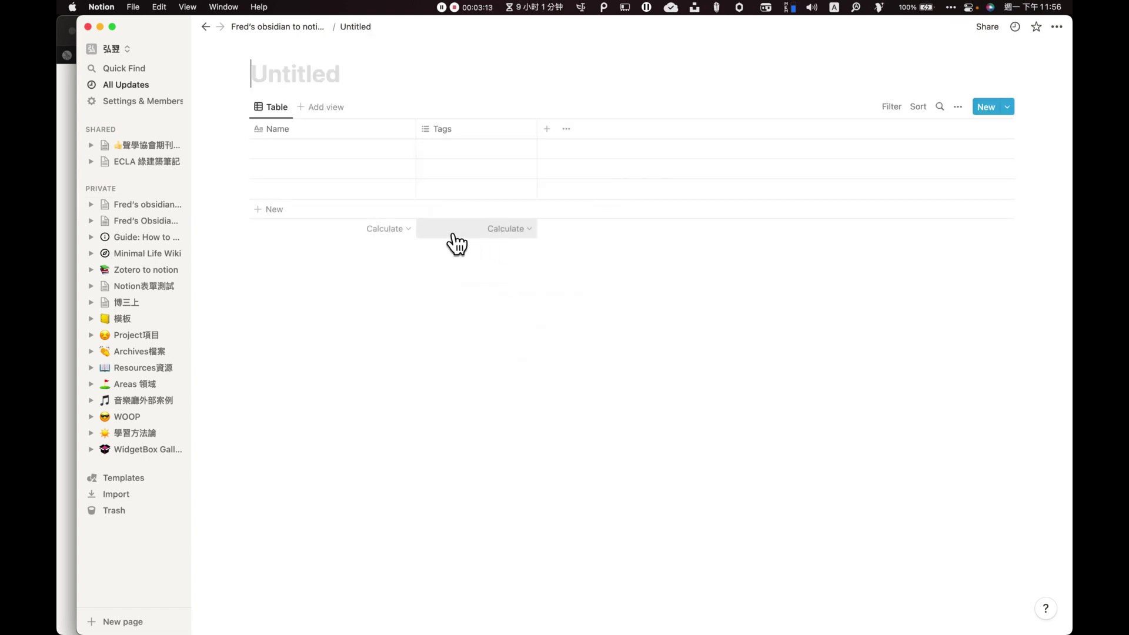
{"action": "mouse_move", "coordinate": [295, 74]}
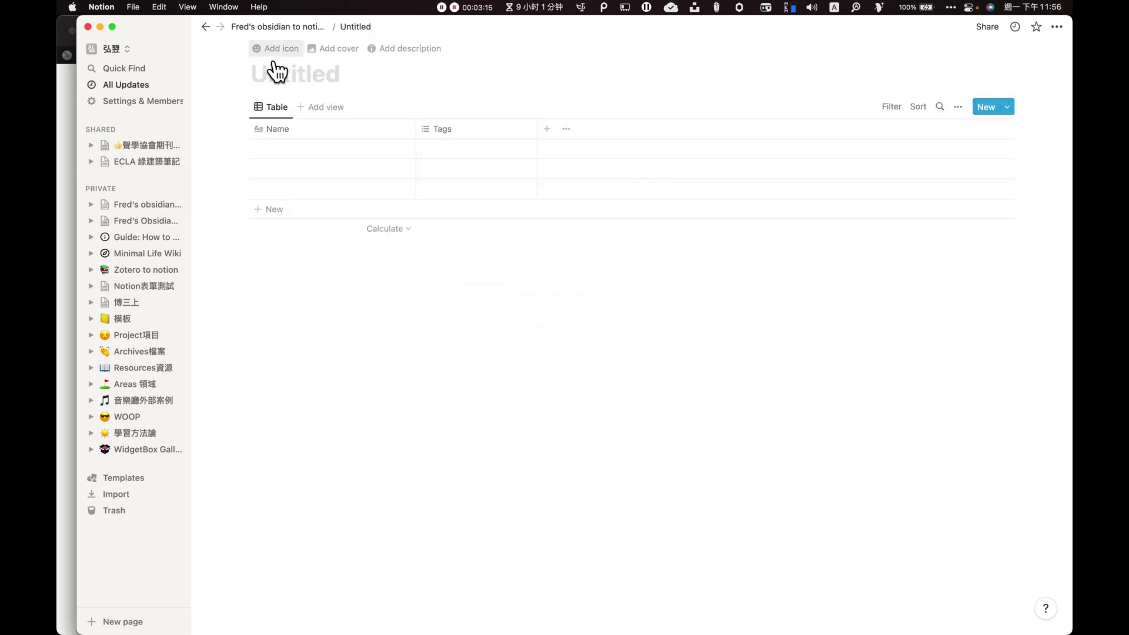
- Go back to the set-up page and open its sharing settings
{"action": "left_click", "coordinate": [206, 27]}
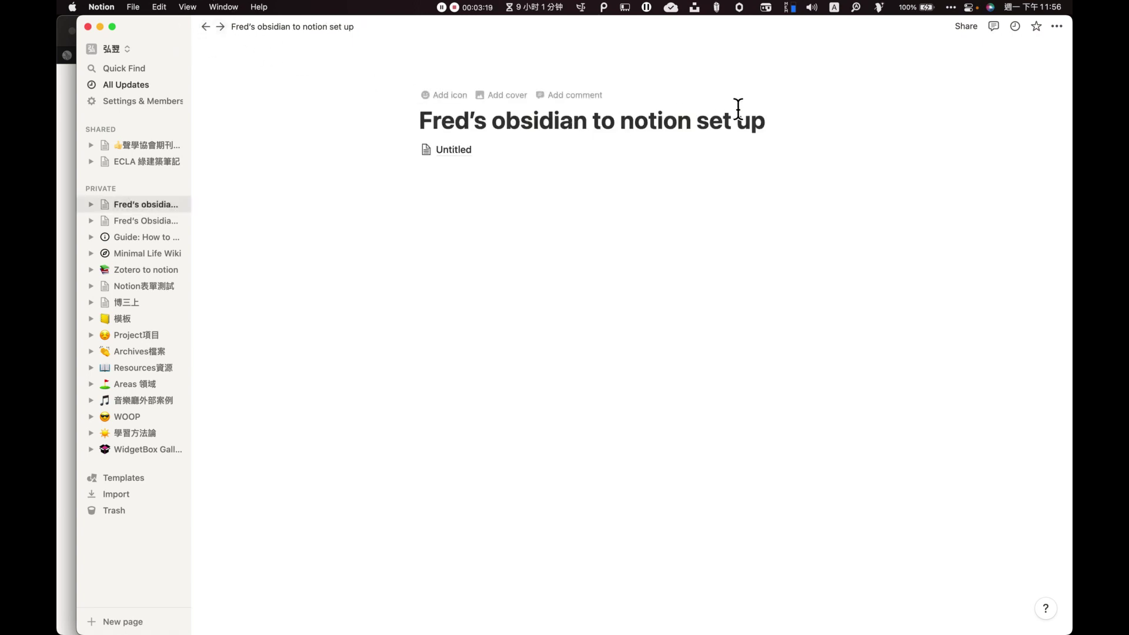
{"action": "left_click", "coordinate": [1057, 27]}
{"action": "left_click", "coordinate": [900, 50]}
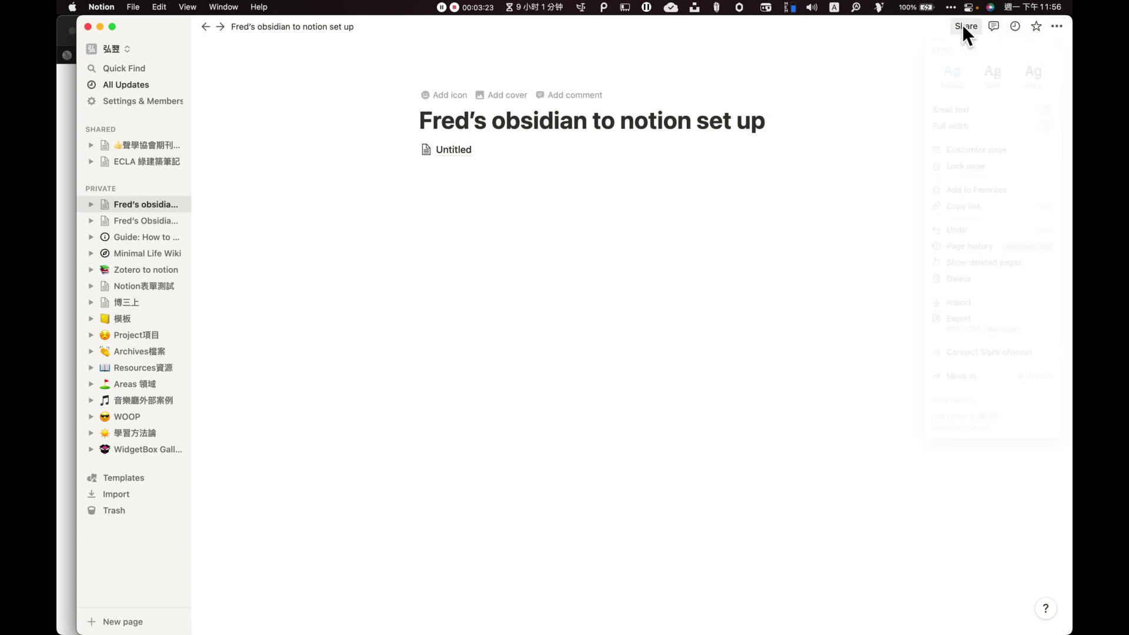
{"action": "left_click", "coordinate": [965, 26]}
{"action": "left_click", "coordinate": [1047, 55]}
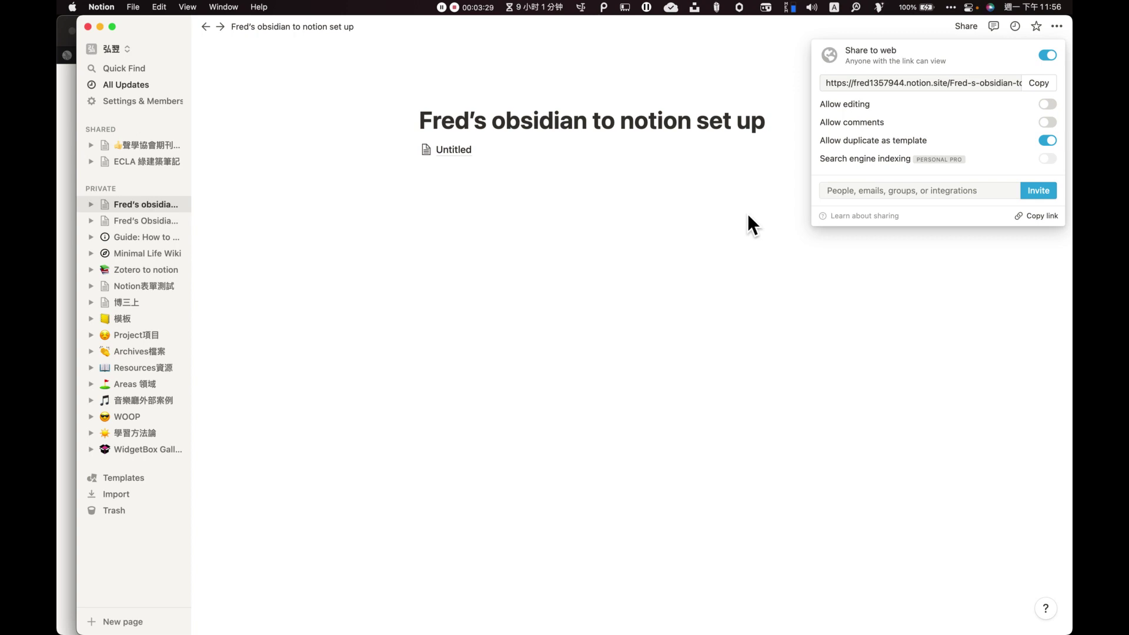
- Invite the Fred's Obsidian notes integration to the page, then open the Untitled database
{"action": "left_click", "coordinate": [1037, 191]}
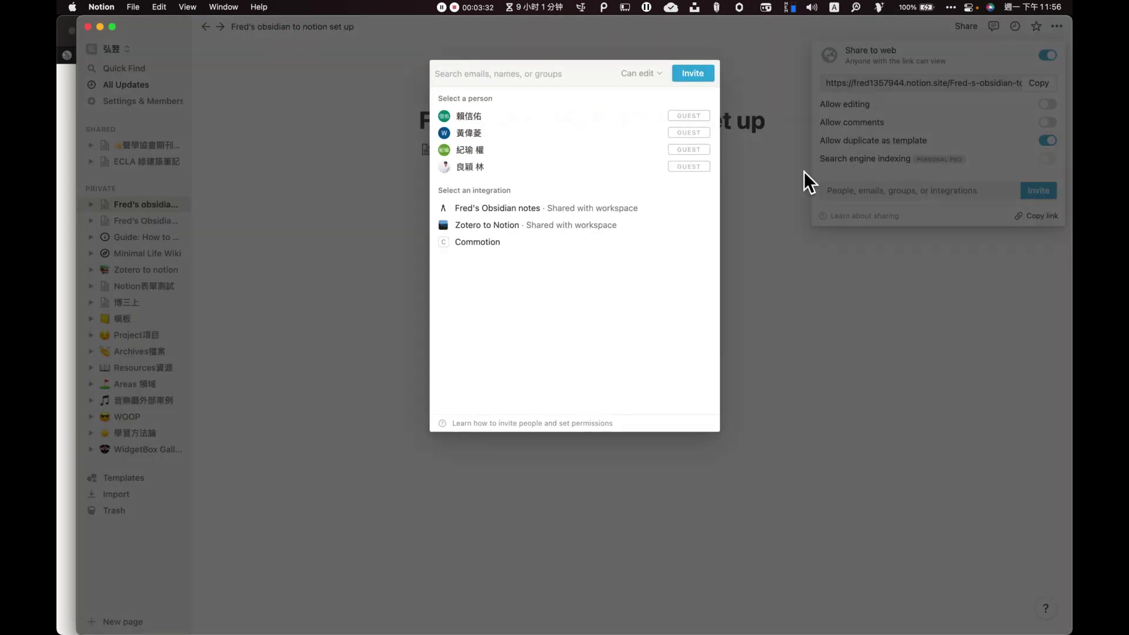
{"action": "left_click", "coordinate": [539, 212]}
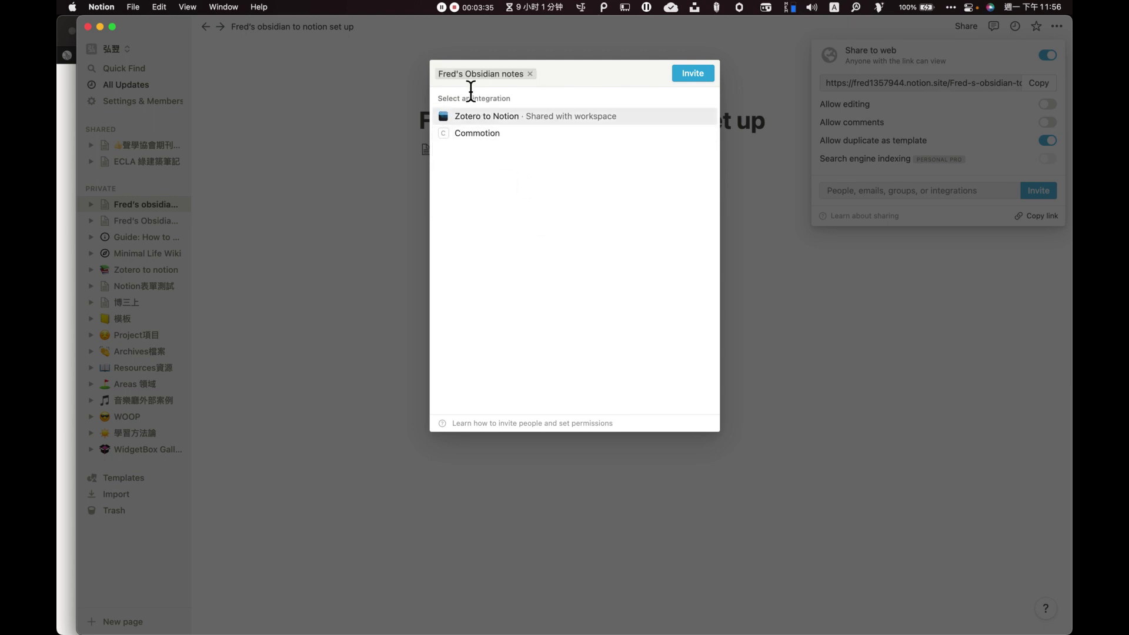
{"action": "left_click", "coordinate": [692, 73]}
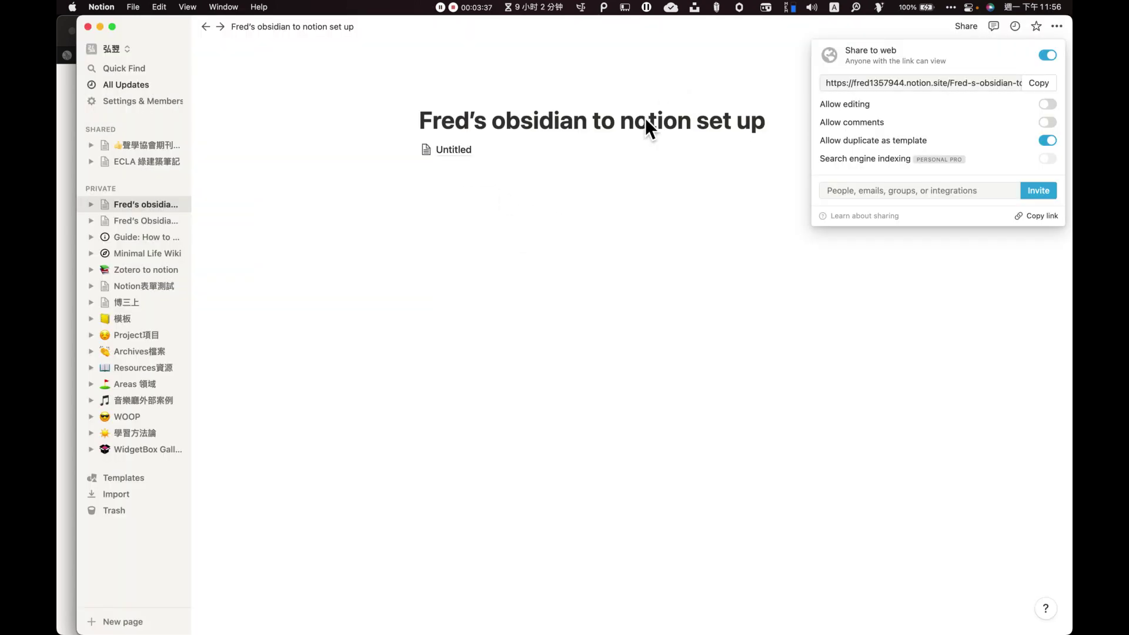
{"action": "left_click", "coordinate": [494, 168]}
{"action": "left_click", "coordinate": [454, 149]}
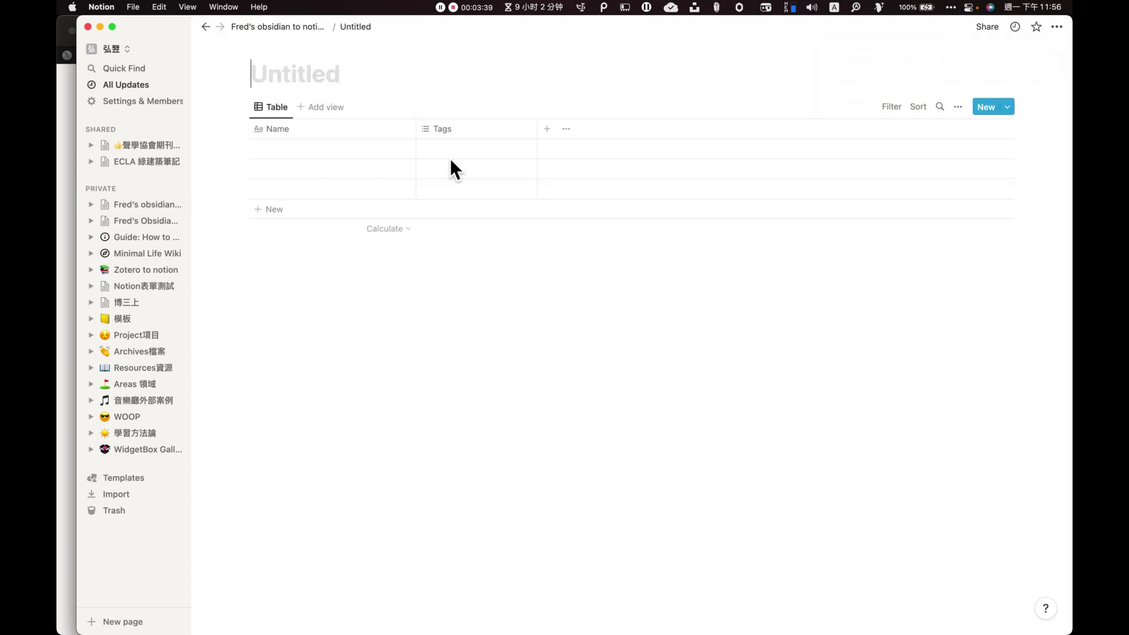
{"action": "mouse_move", "coordinate": [296, 74]}
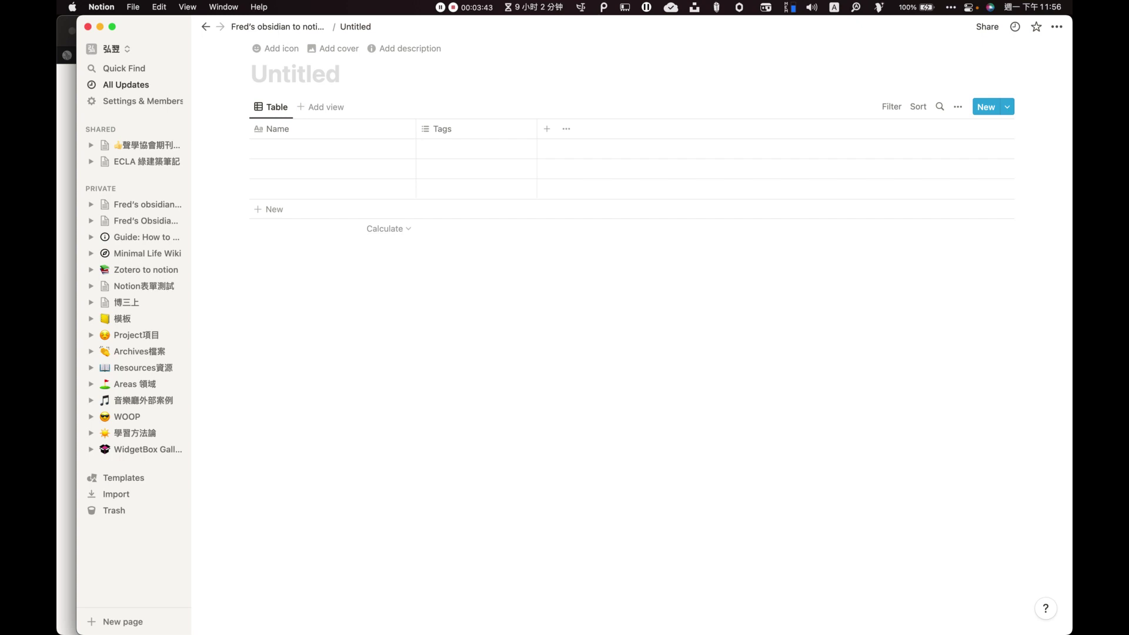
- Clear the stray 'obsidian' row text, title the database 'obsidian to notion test', and open Share
{"action": "type", "text": "obsidian"}
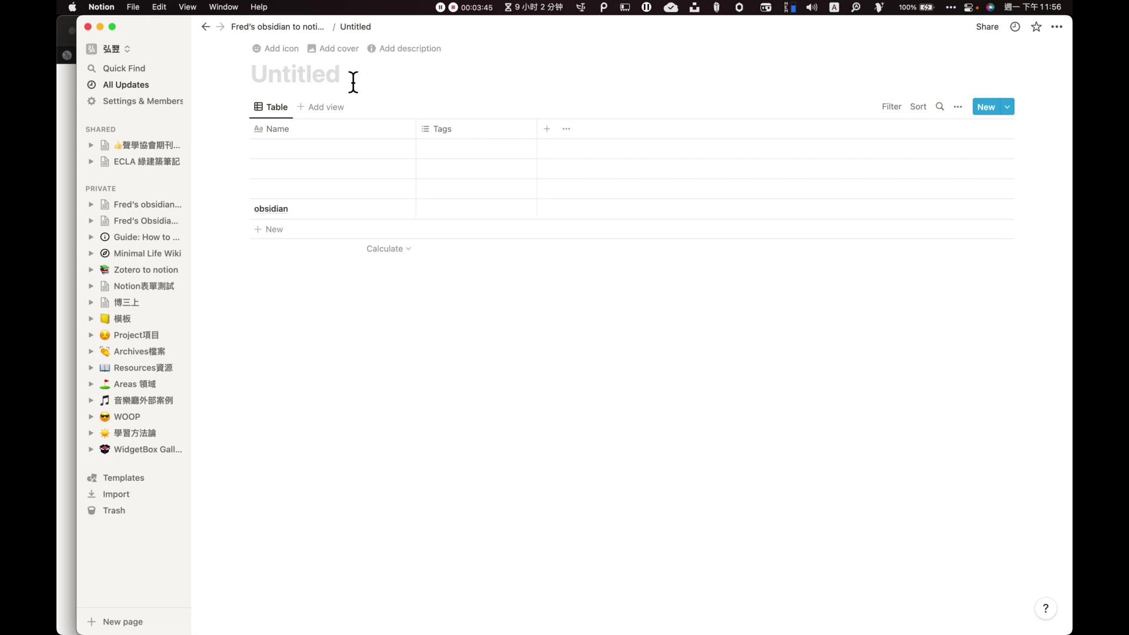
{"action": "left_click", "coordinate": [337, 190]}
{"action": "key", "text": "Escape"}
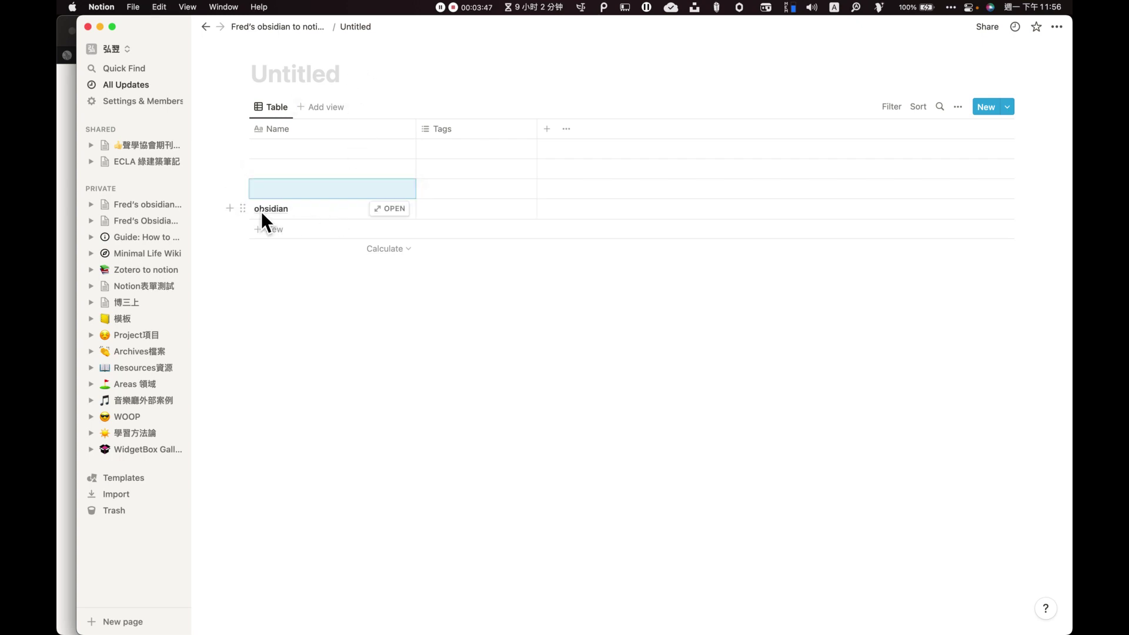
{"action": "left_click", "coordinate": [292, 212]}
{"action": "key", "text": "BackSpace"}
{"action": "key", "text": "BackSpace"}
{"action": "key", "text": "BackSpace"}
{"action": "left_click", "coordinate": [308, 78]}
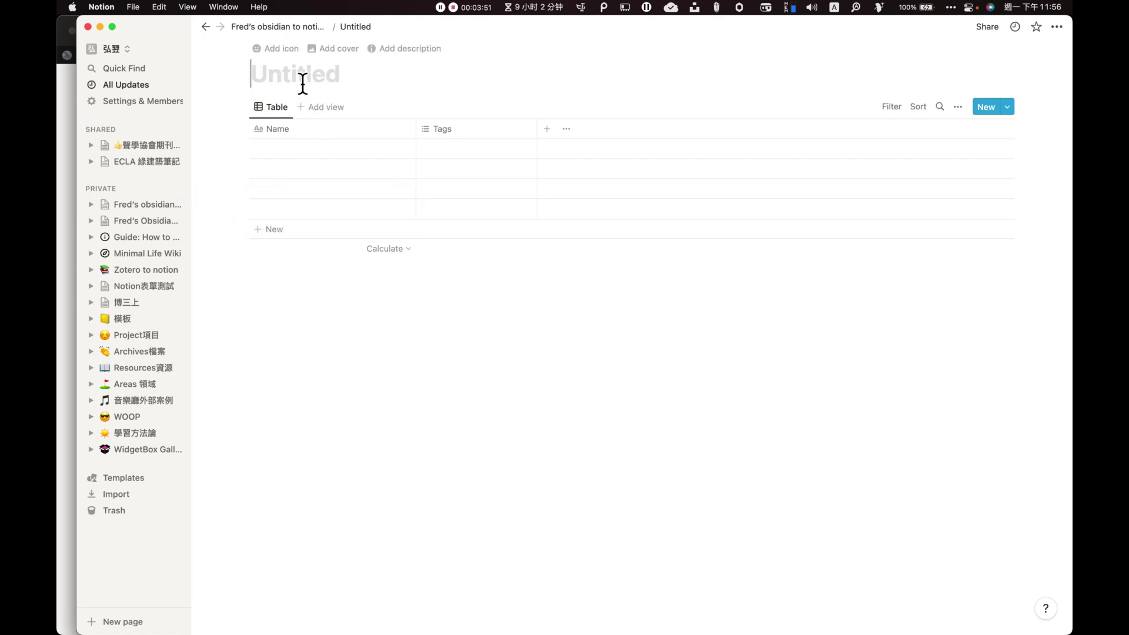
{"action": "type", "text": "obsidian to not"}
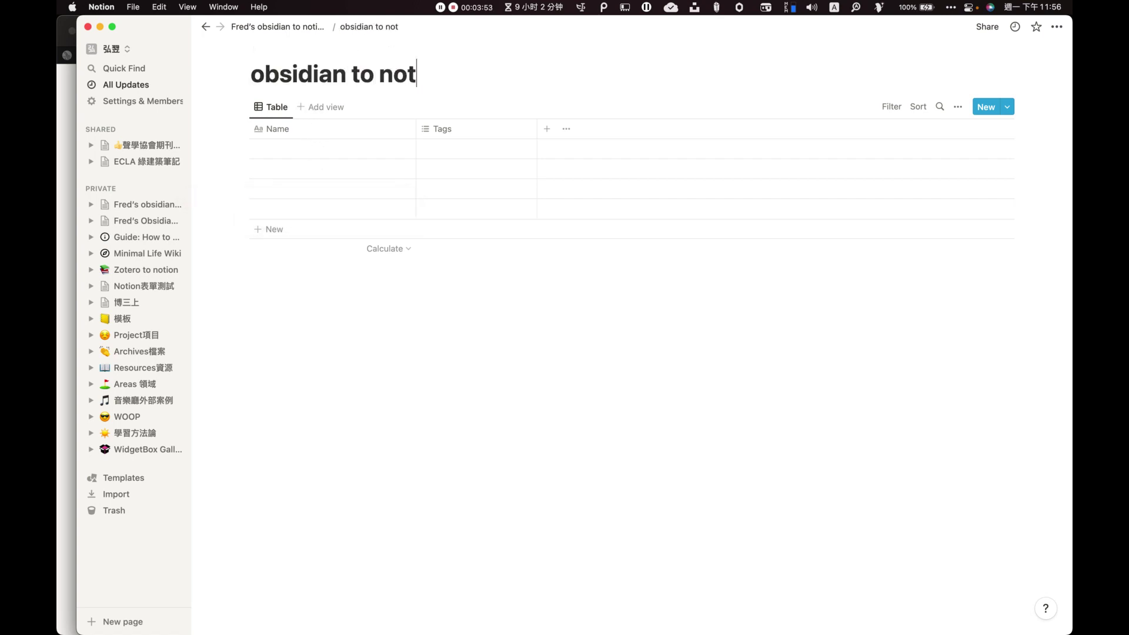
{"action": "type", "text": "ino"}
{"action": "key", "text": "BackSpace"}
{"action": "key", "text": "BackSpace"}
{"action": "type", "text": "on test"}
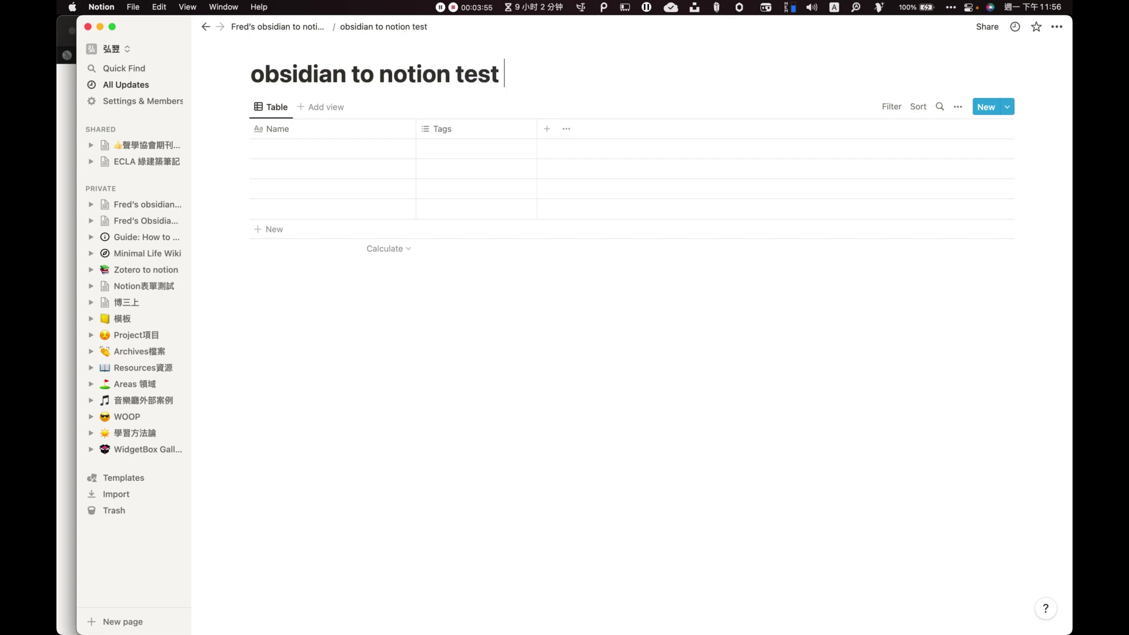
{"action": "left_click", "coordinate": [986, 27]}
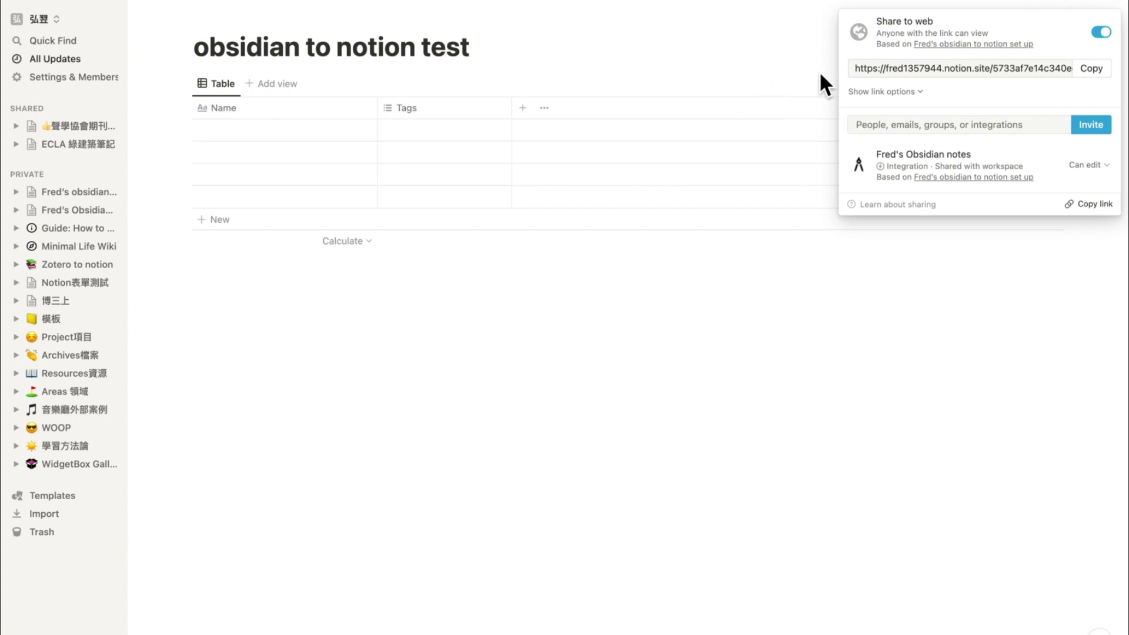
- Copy the database's public link, paste it into an Obsidian note, and select its ID portion
{"action": "left_click", "coordinate": [1092, 68]}
{"action": "key", "text": "alt+Tab"}
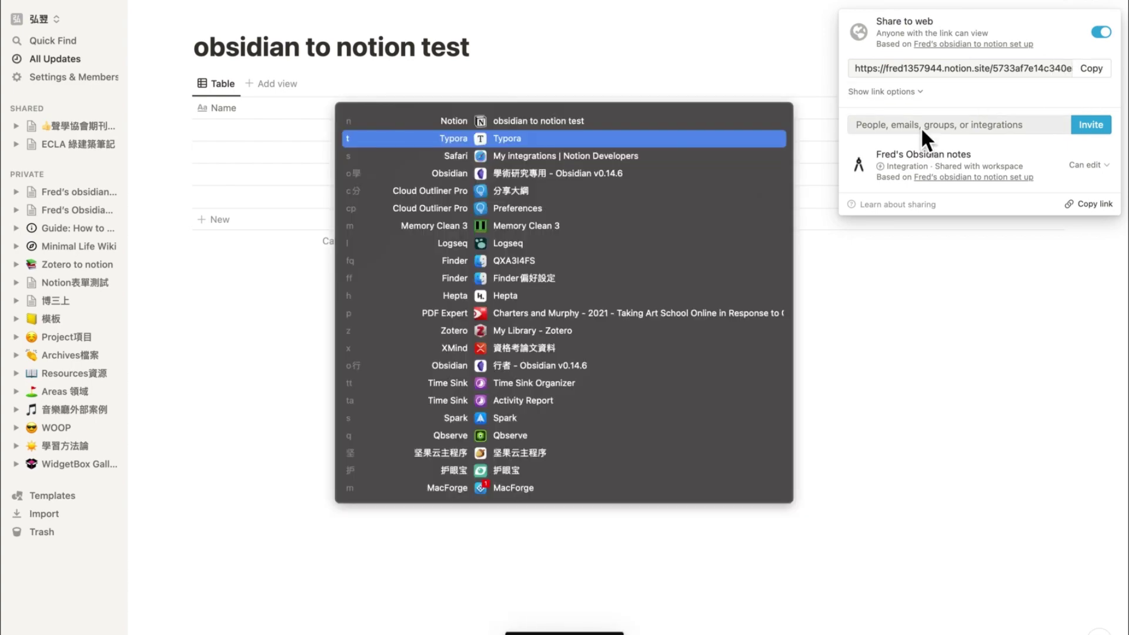
{"action": "left_click", "coordinate": [623, 173]}
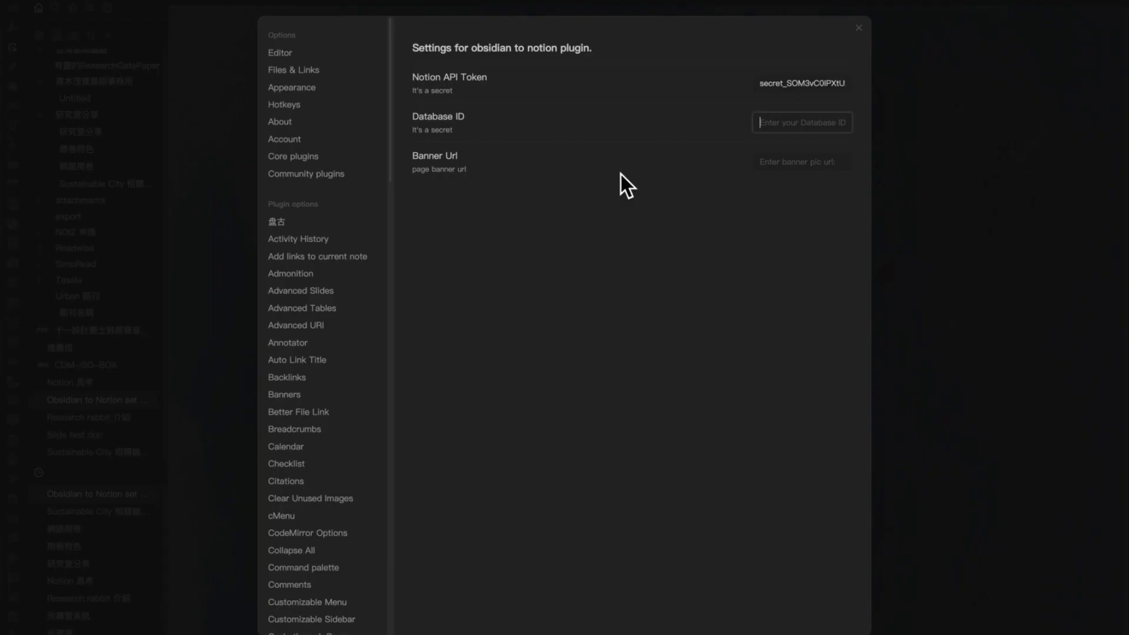
{"action": "left_click", "coordinate": [908, 166]}
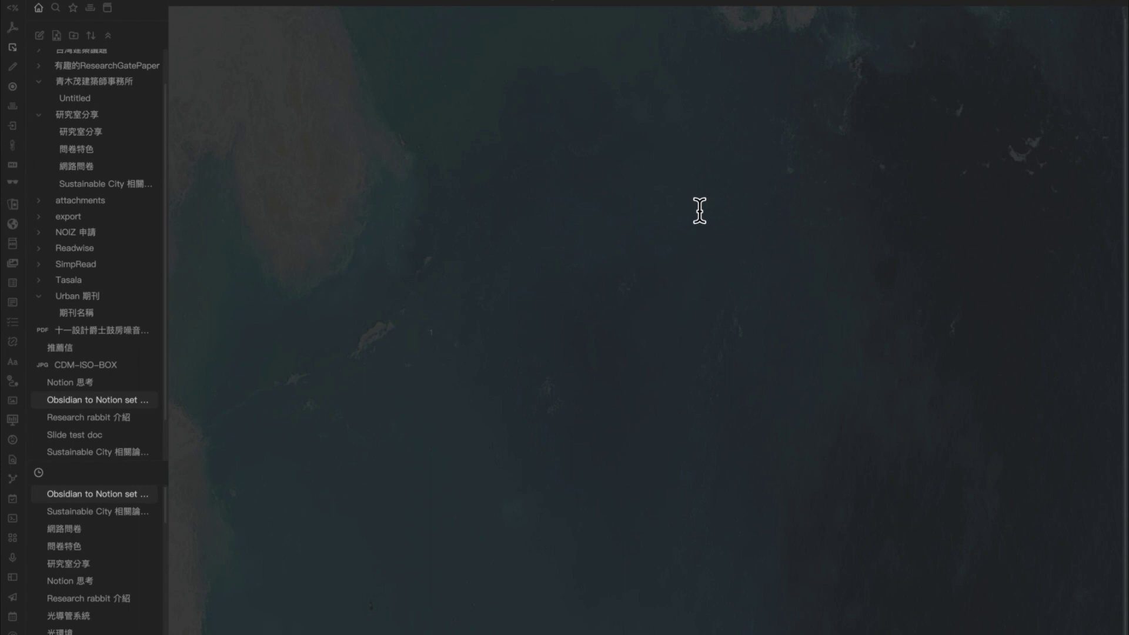
{"action": "key", "text": "ctrl+v"}
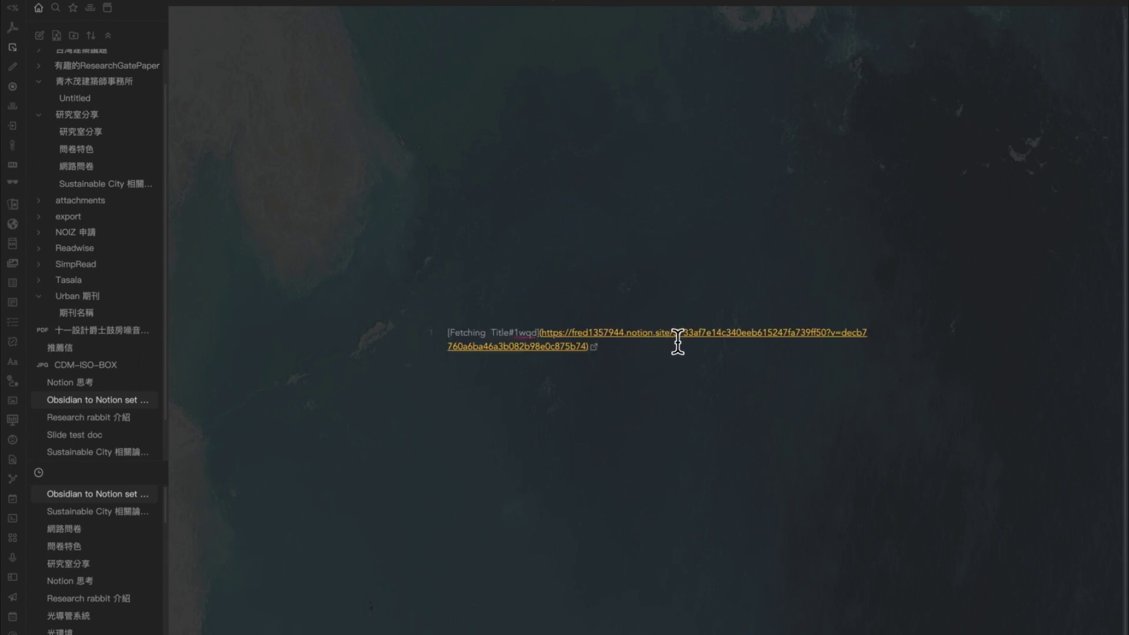
{"action": "left_click", "coordinate": [675, 335]}
{"action": "left_click_drag", "start_coordinate": [677, 336], "coordinate": [832, 336]}
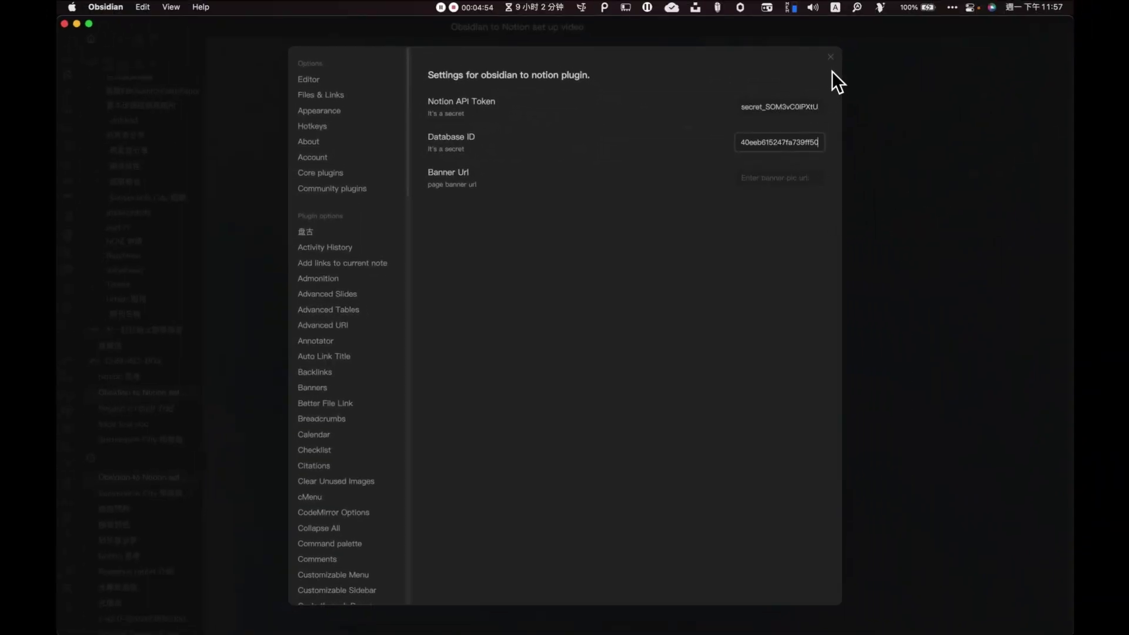
- Close plugin settings and add a few test lines to the 'Obsidian to Notion set up video' note
{"action": "left_click", "coordinate": [831, 57]}
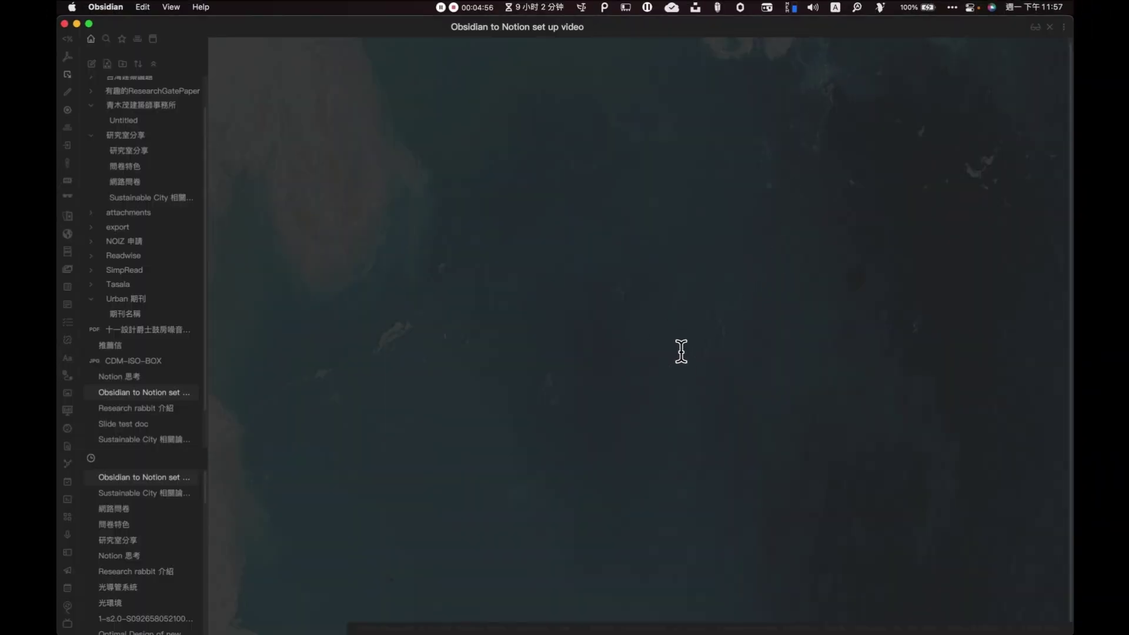
{"action": "type", "text": "jasdlfja;ldjsf"}
{"action": "key", "text": "Return"}
{"action": "type", "text": "zxjckvl;zkxcv/akjsdf"}
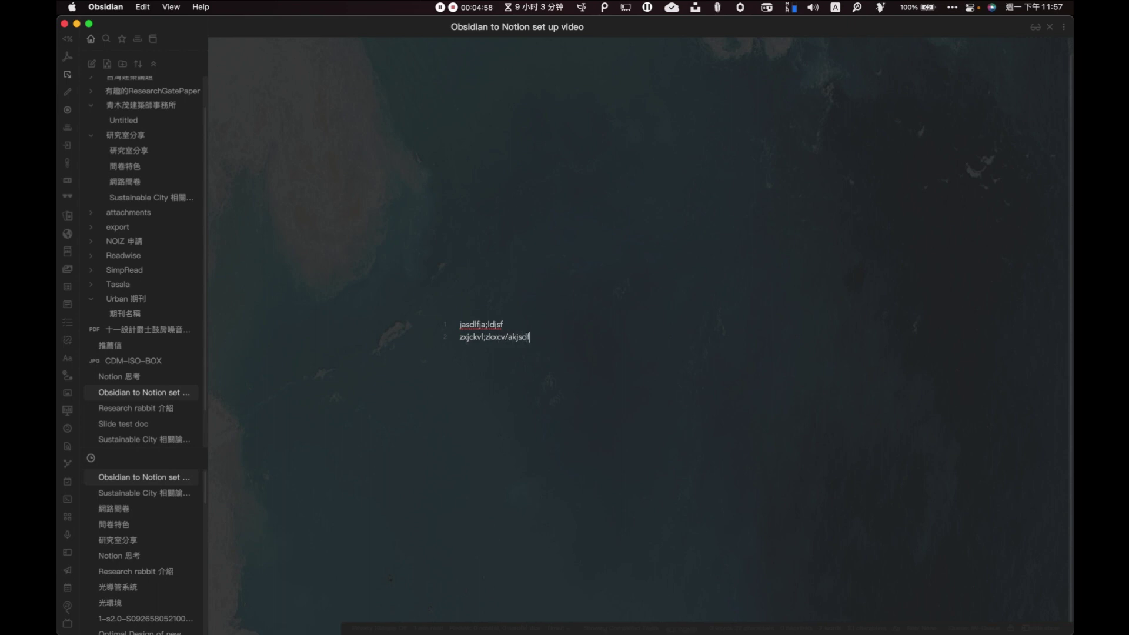
{"action": "type", "text": ";ljksa"}
{"action": "key", "text": "Return"}
{"action": "type", "text": "zxcjkv;zxjcvkasjkdfl;"}
{"action": "key", "text": "Return"}
{"action": "type", "text": "zxcjvkl;kjzcxvn,as"}
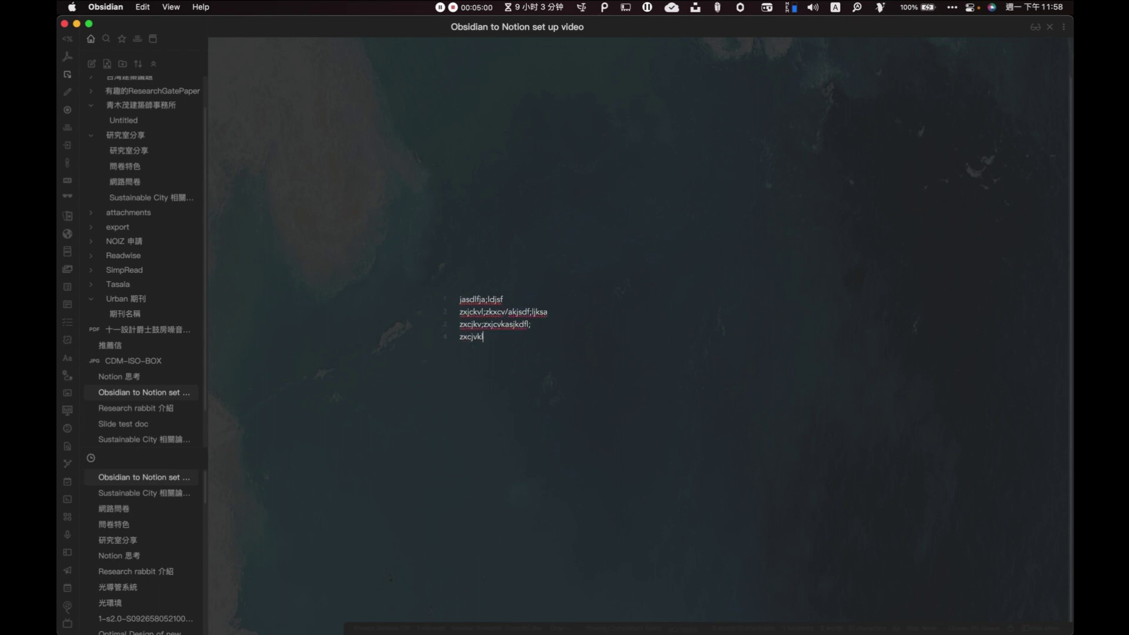
{"action": "key", "text": "Return"}
{"action": "key", "text": "Return"}
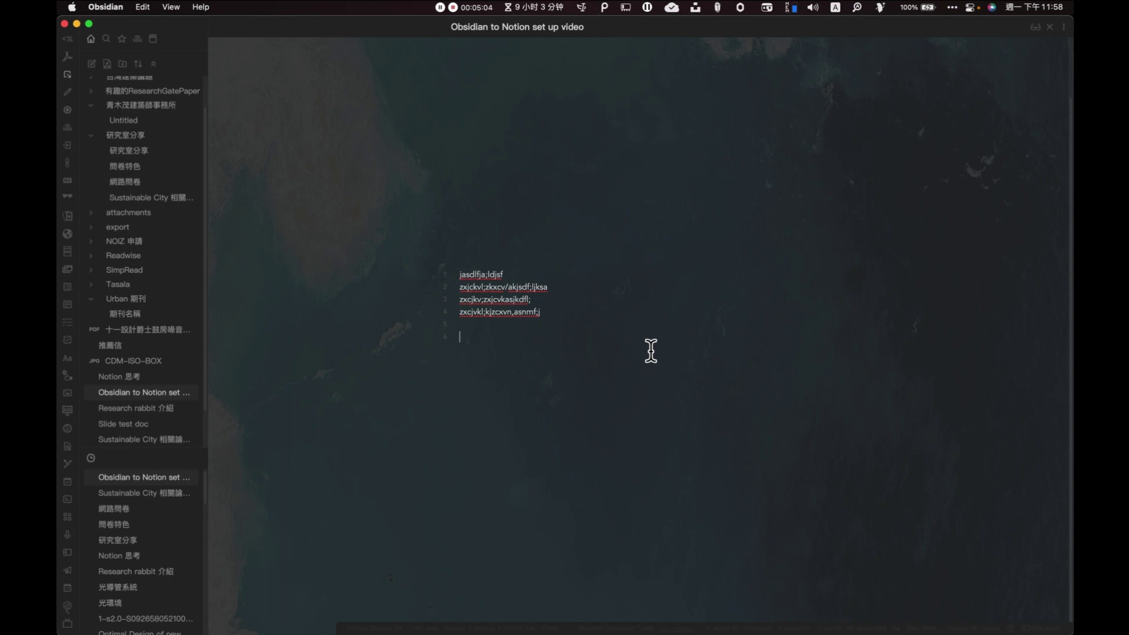
{"action": "key", "text": "ctrl+p"}
{"action": "type", "text": "obsidian"}
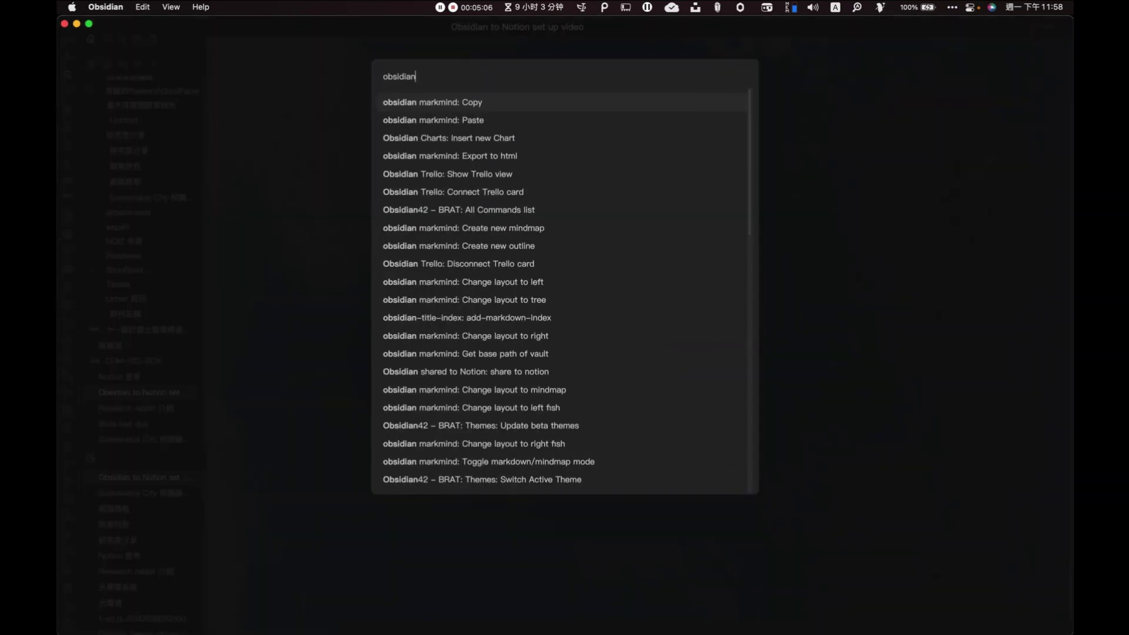
{"action": "type", "text": " to notion"}
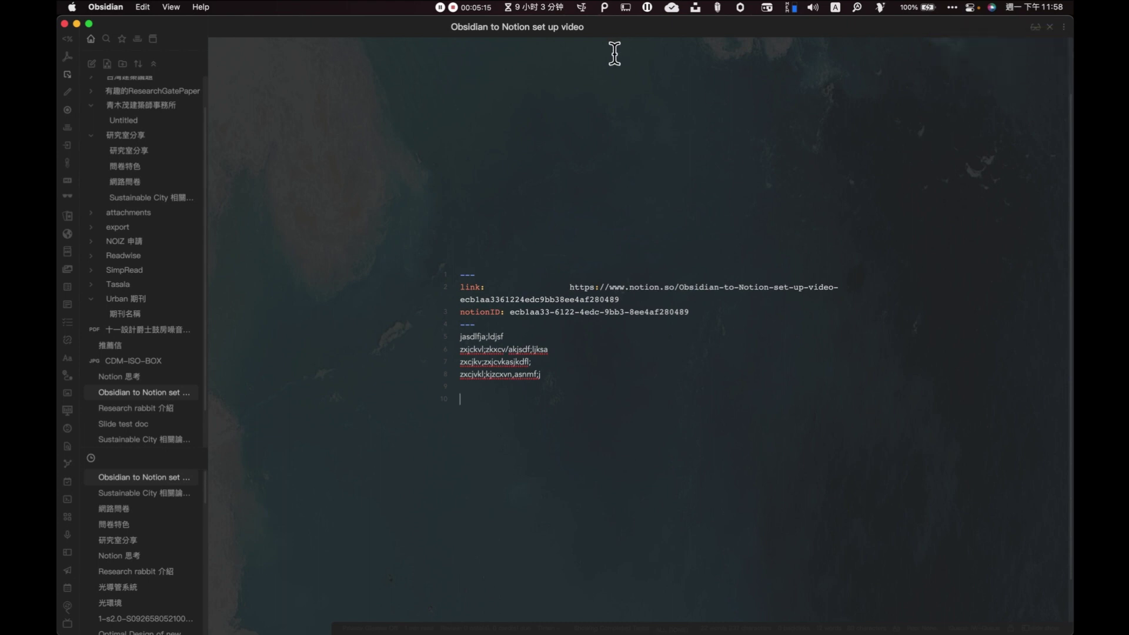
- In Notion, preview the synced 'Obsidian to Notion set up video' row from 'obsidian to notion test'
{"action": "key", "text": "alt+Tab"}
{"action": "key", "text": "Return"}
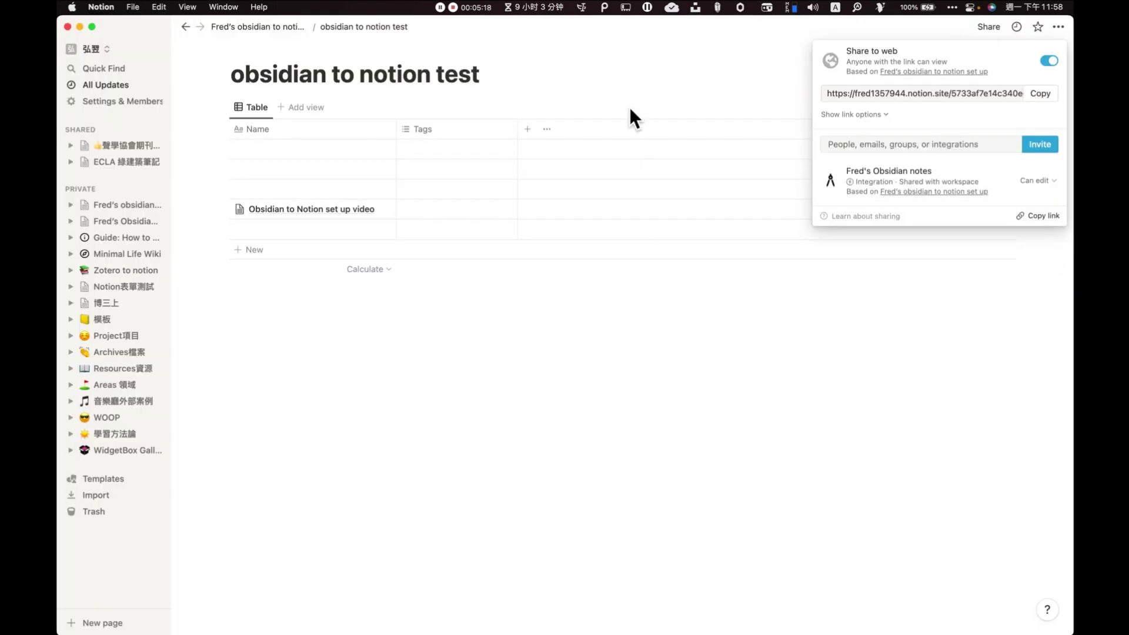
{"action": "left_click", "coordinate": [574, 309]}
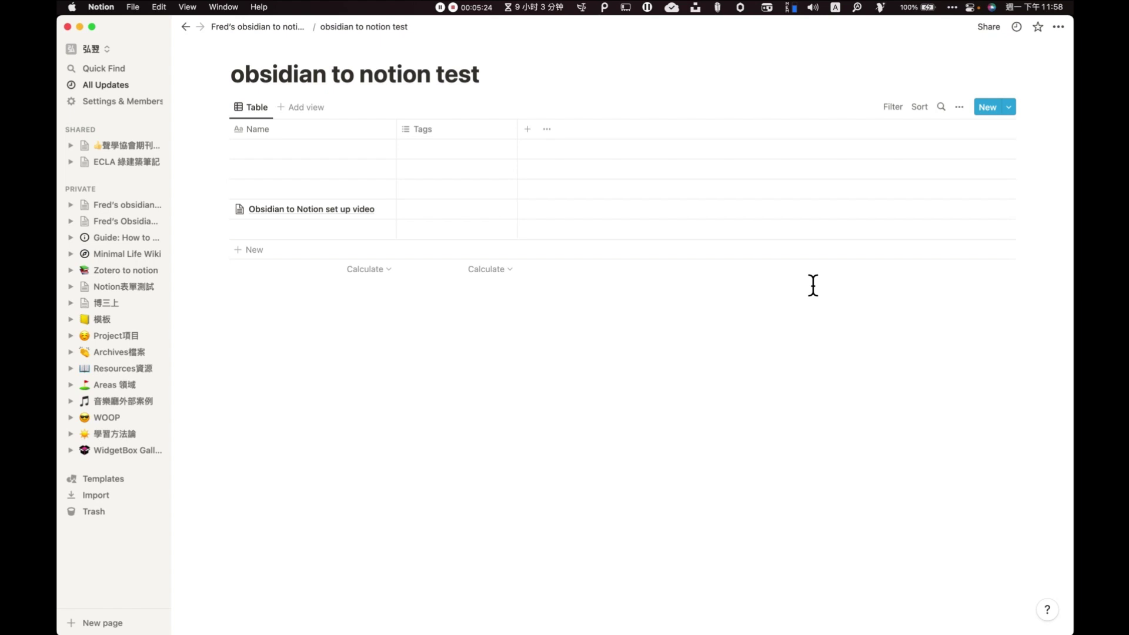
{"action": "left_click", "coordinate": [329, 210]}
{"action": "left_click", "coordinate": [367, 269]}
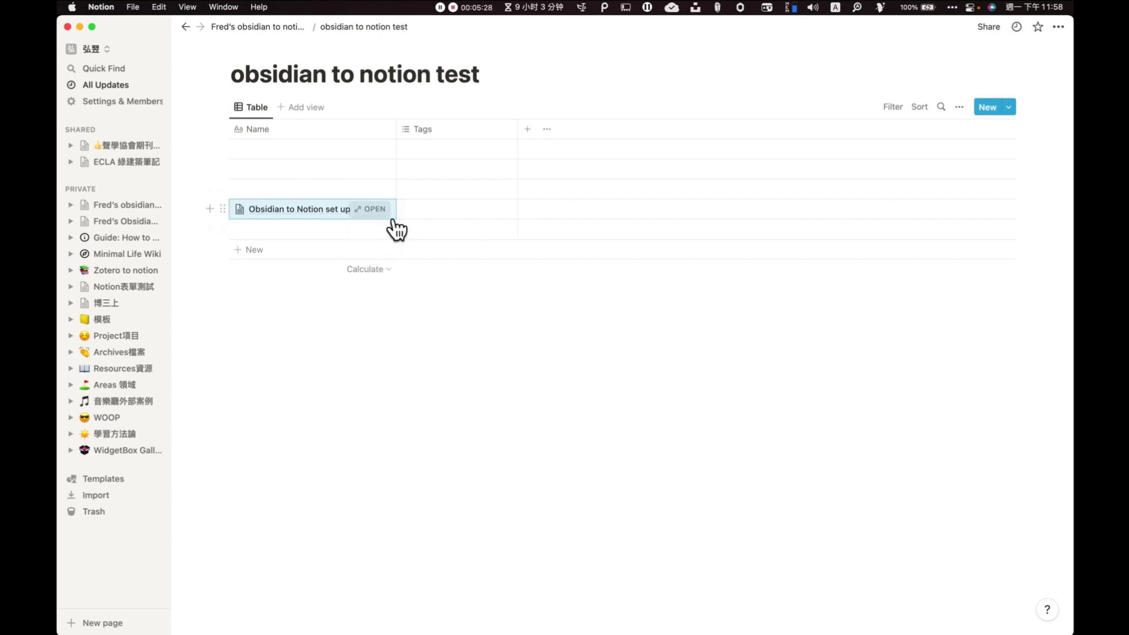
{"action": "left_click", "coordinate": [373, 208]}
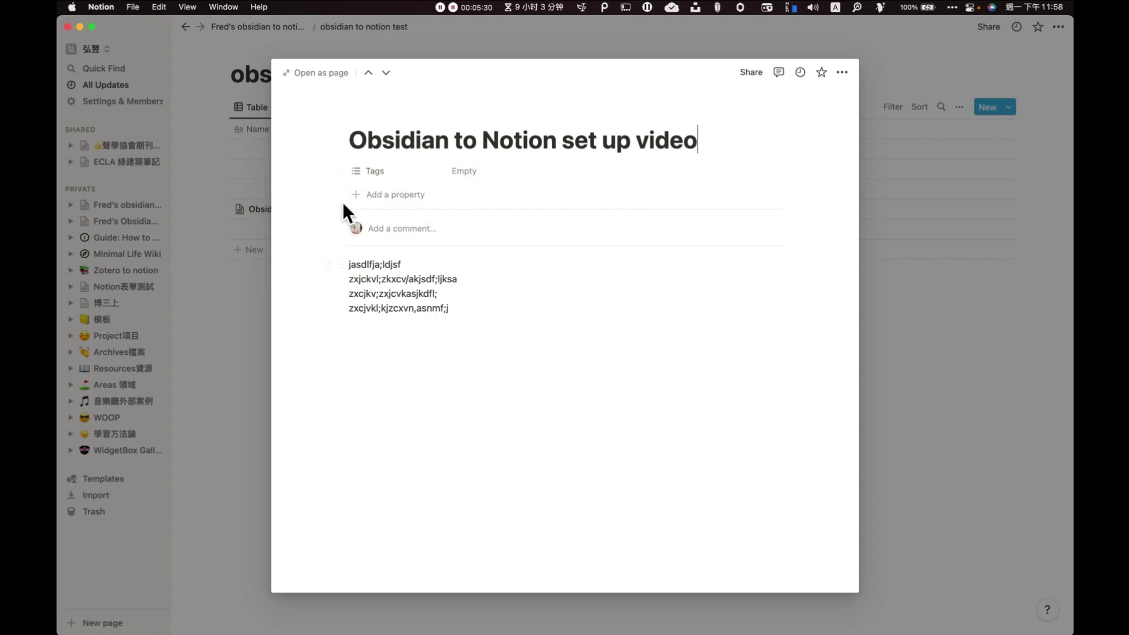